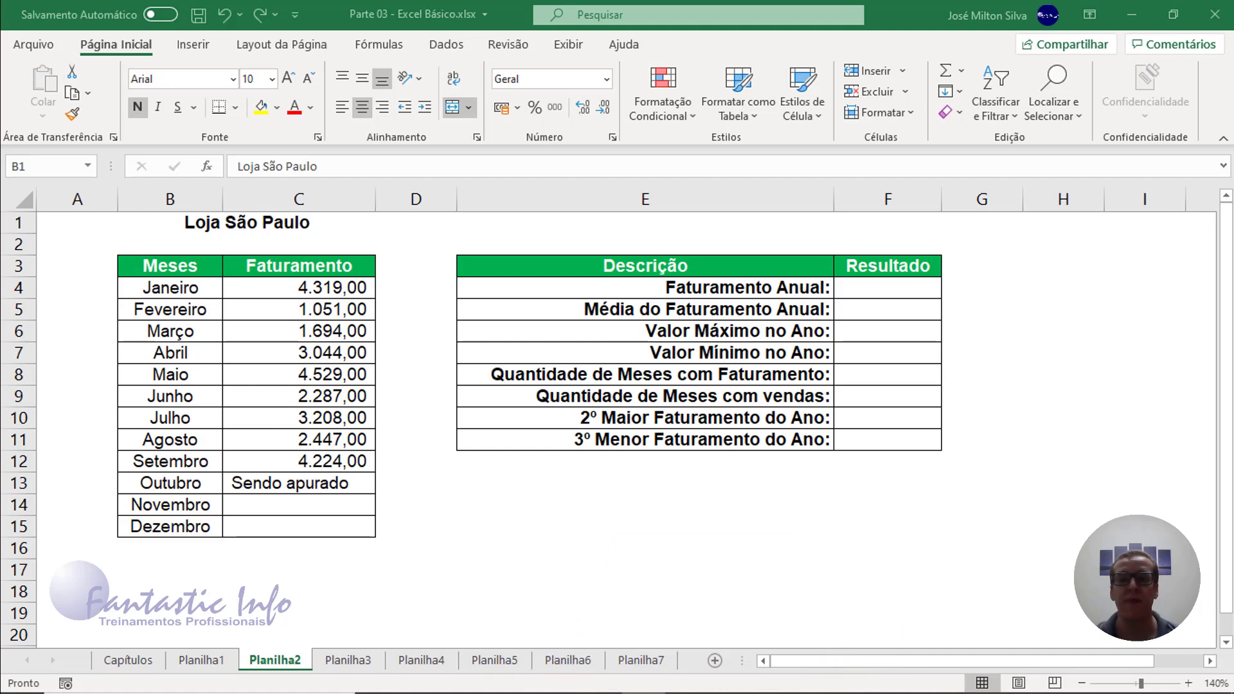
- Examine the Loja São Paulo table's months and revenue entries, including October to December, and the Faturamento Anual description
click(284, 351)
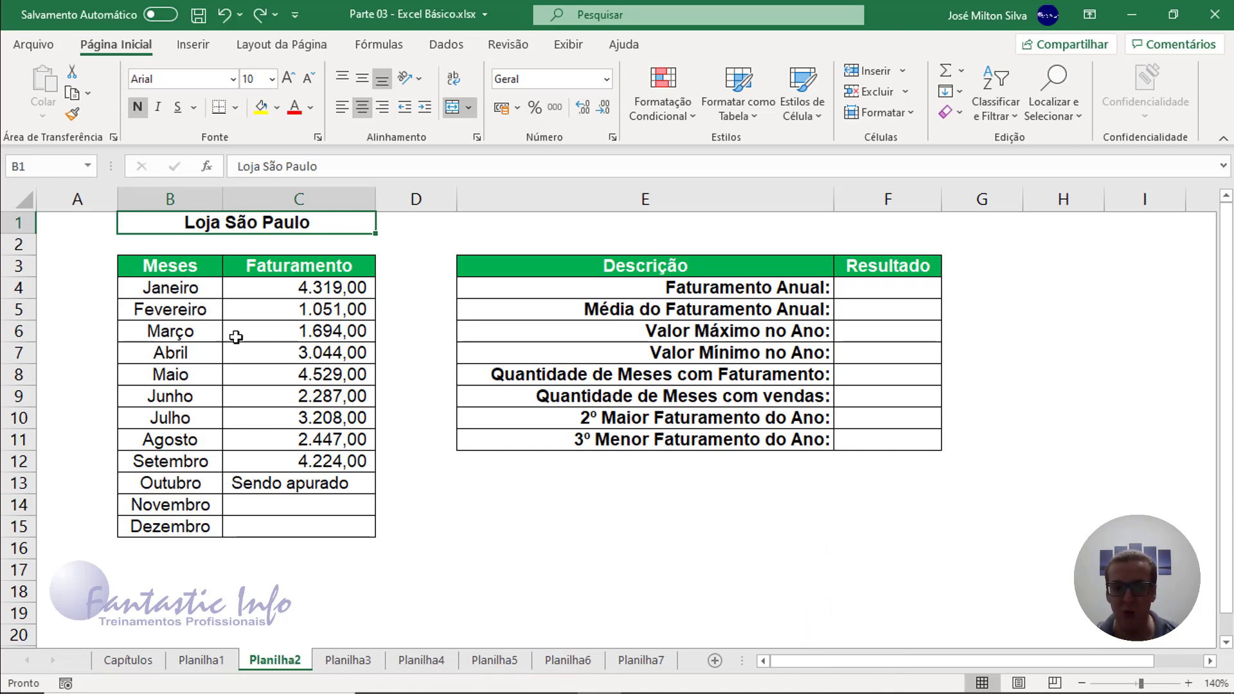
drag(205, 274, 170, 525)
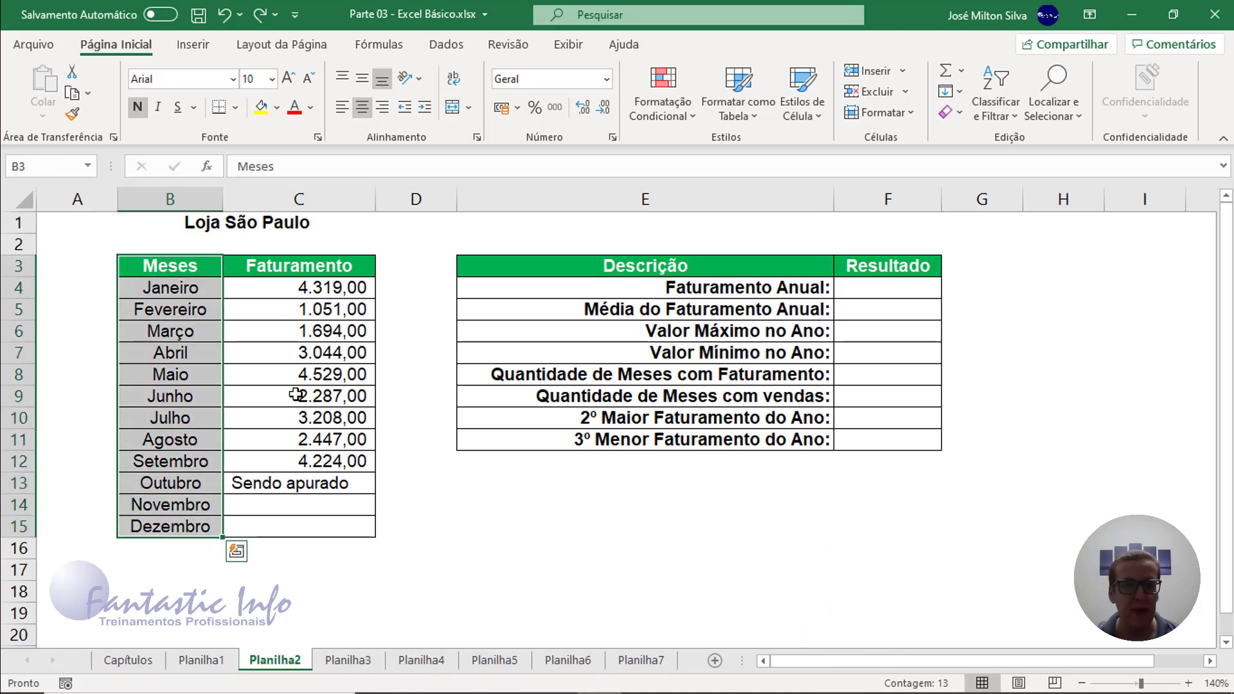
drag(320, 273, 311, 523)
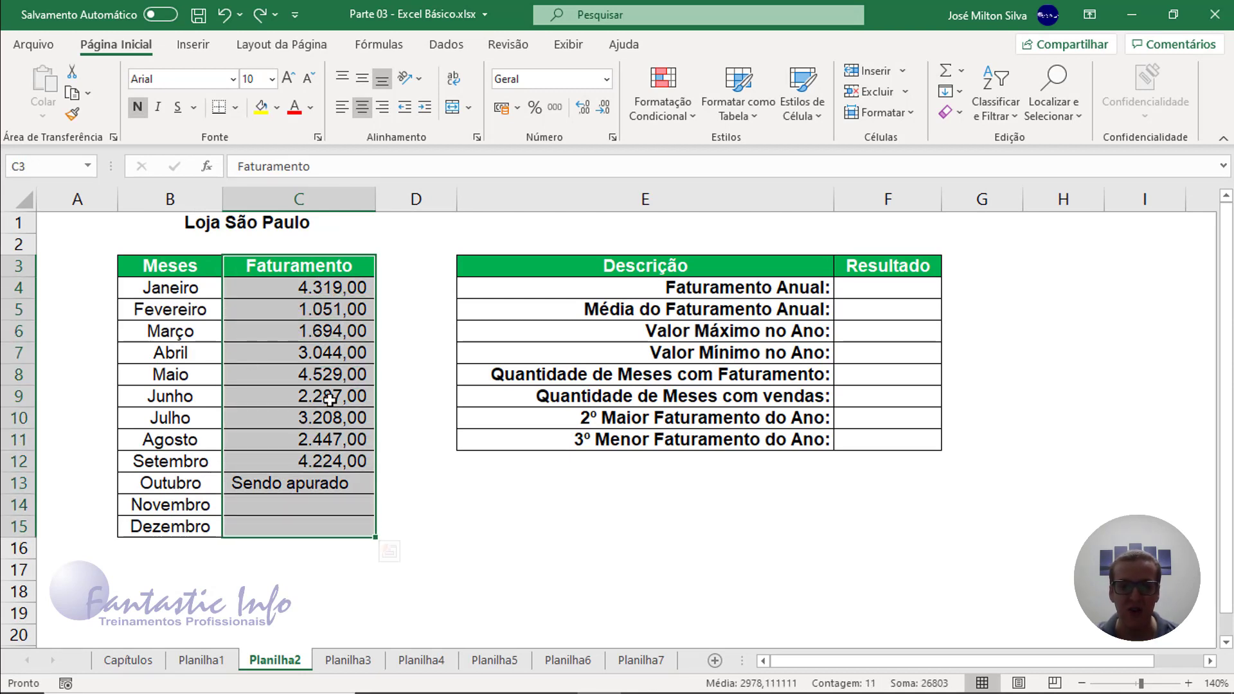
click(327, 498)
click(326, 483)
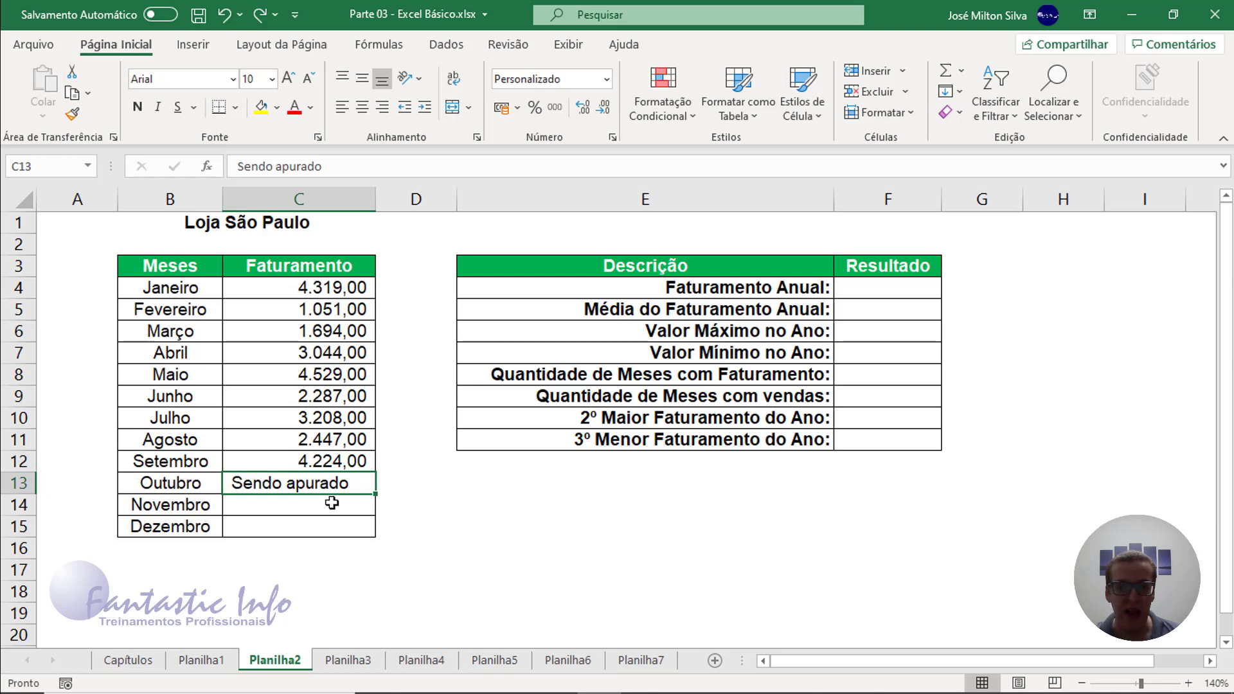
drag(331, 501, 333, 520)
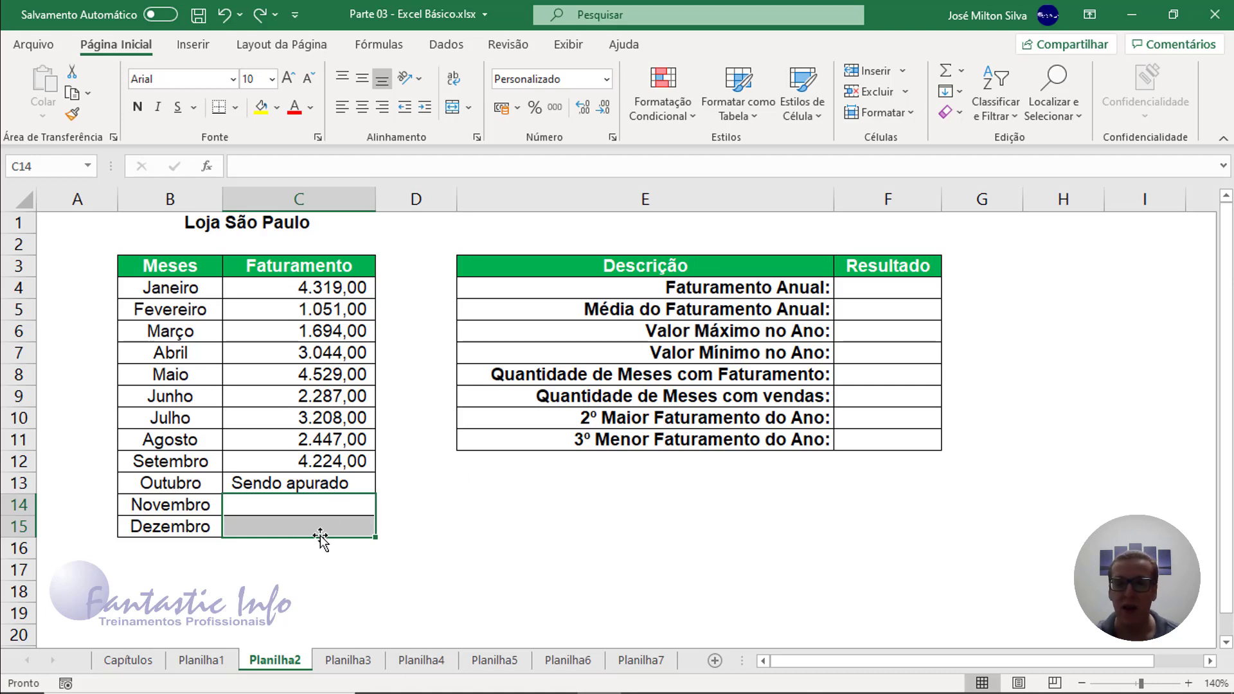
drag(322, 510, 323, 533)
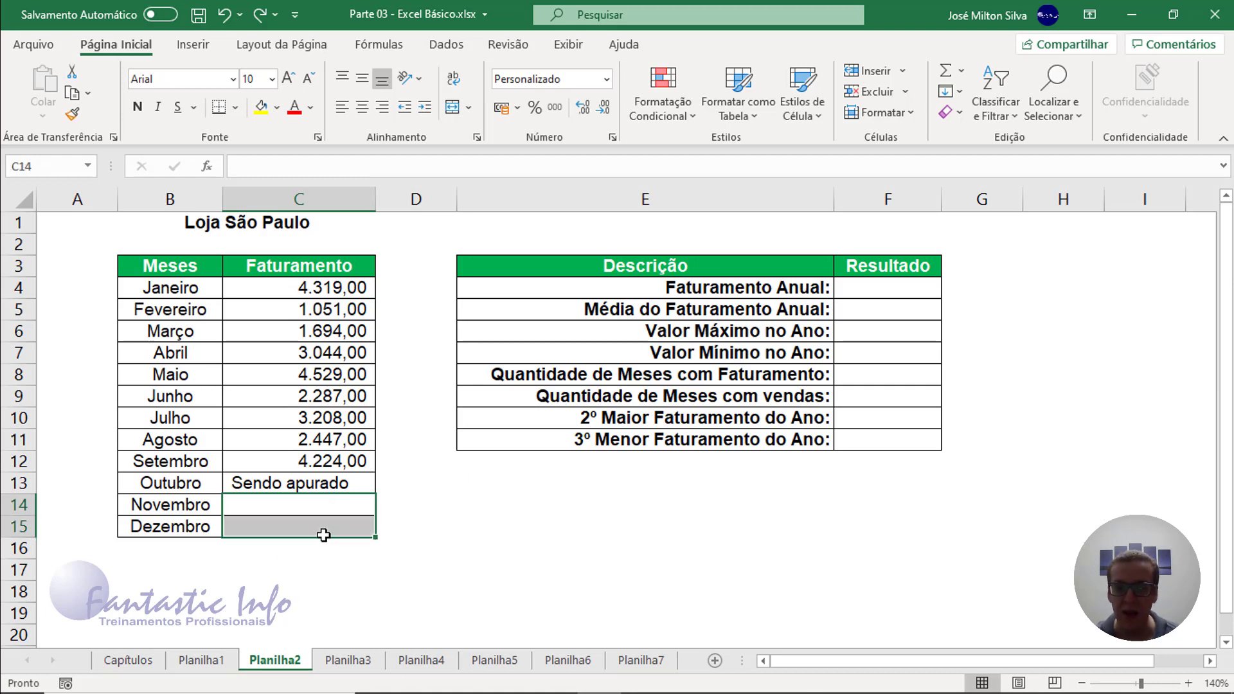
click(193, 272)
click(819, 294)
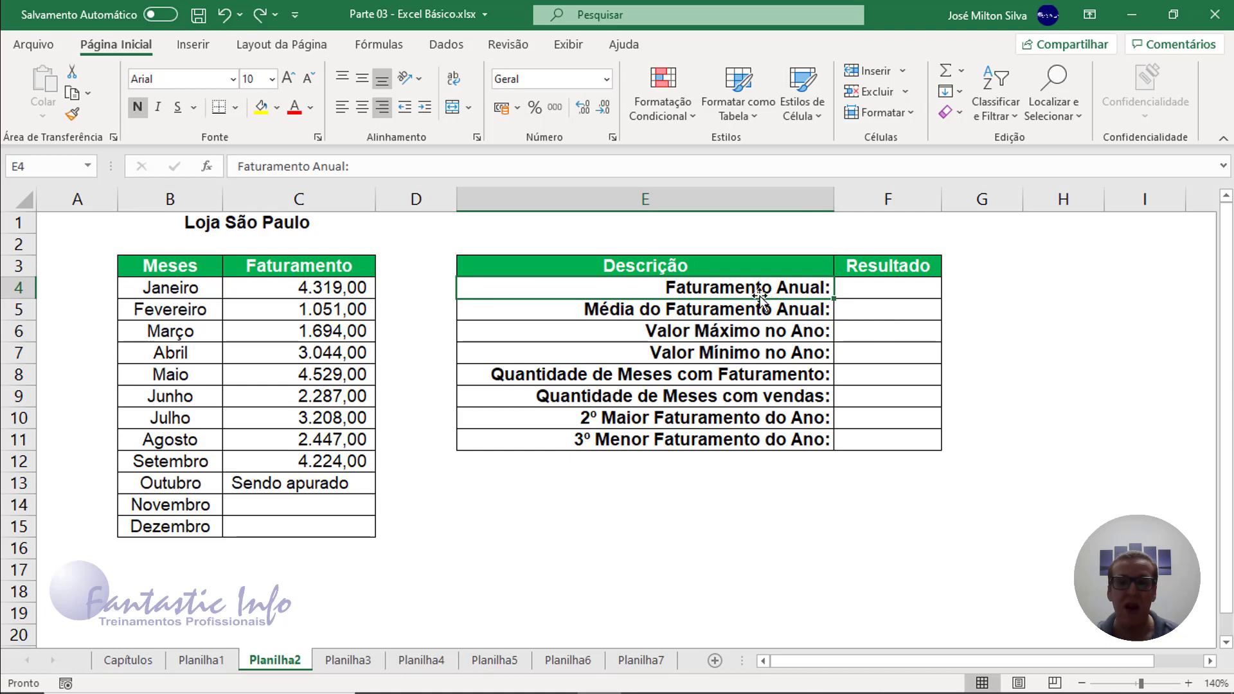
- Try summing C4:C15 with SOMA in the Faturamento Anual result cell F4, and clear the cell again
click(860, 290)
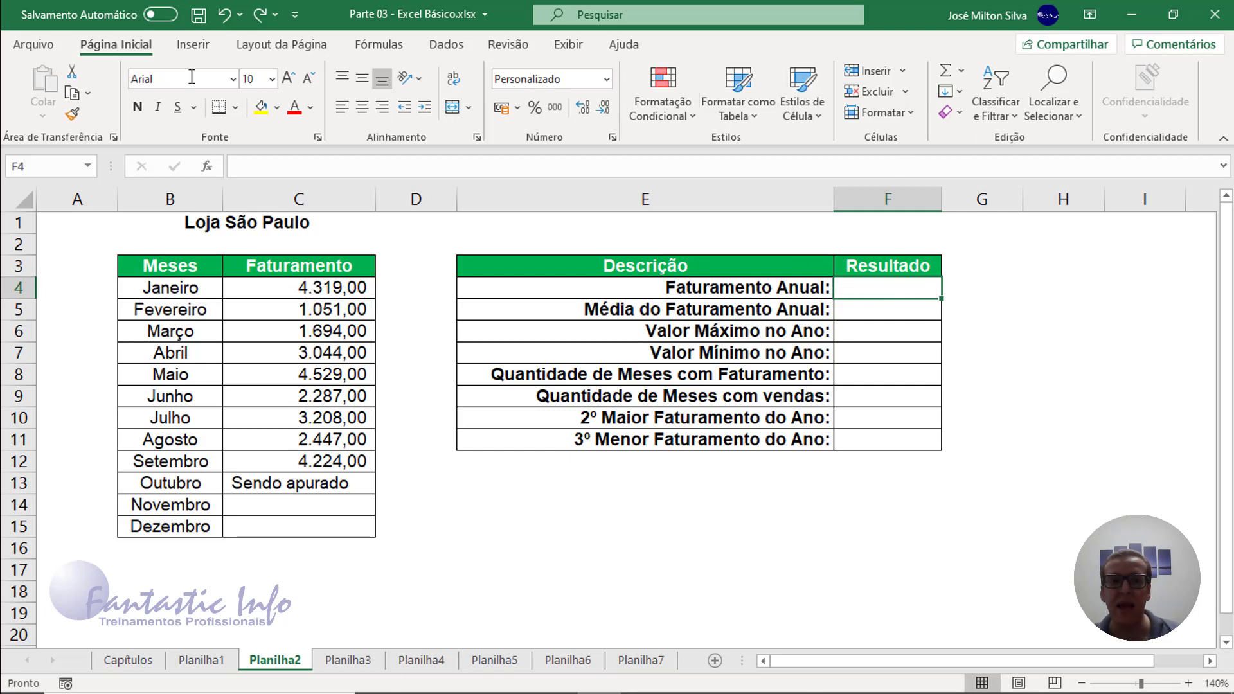
click(945, 71)
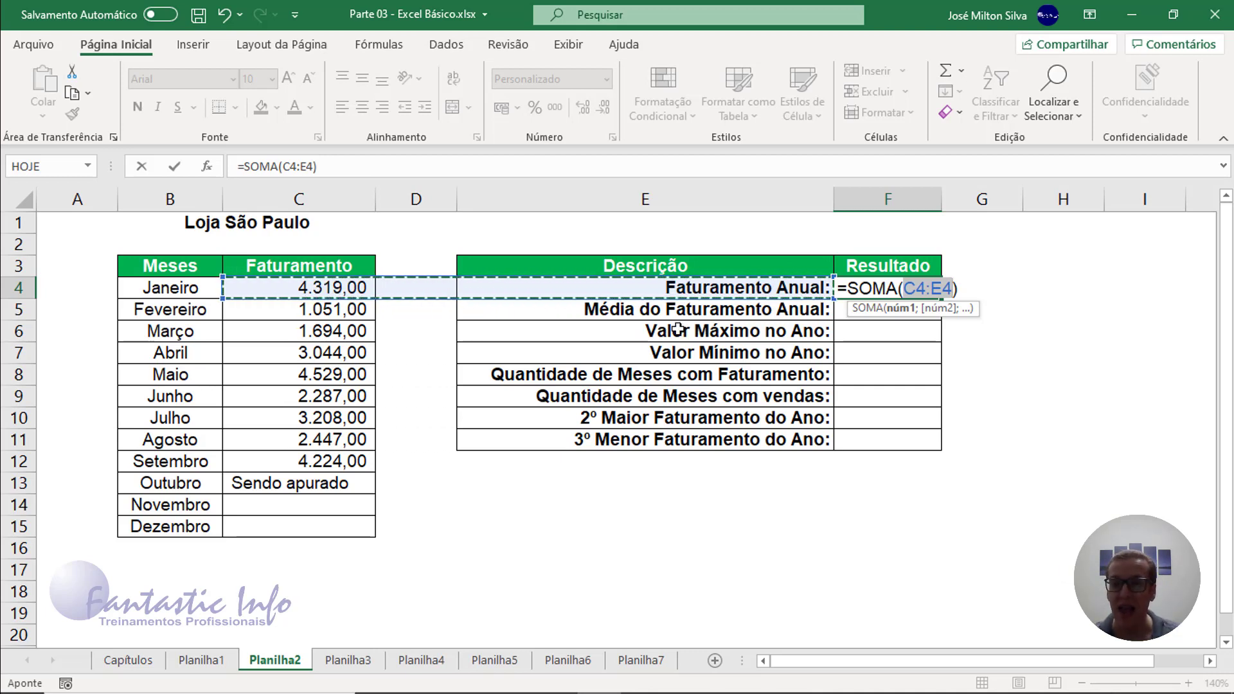
drag(295, 287, 312, 524)
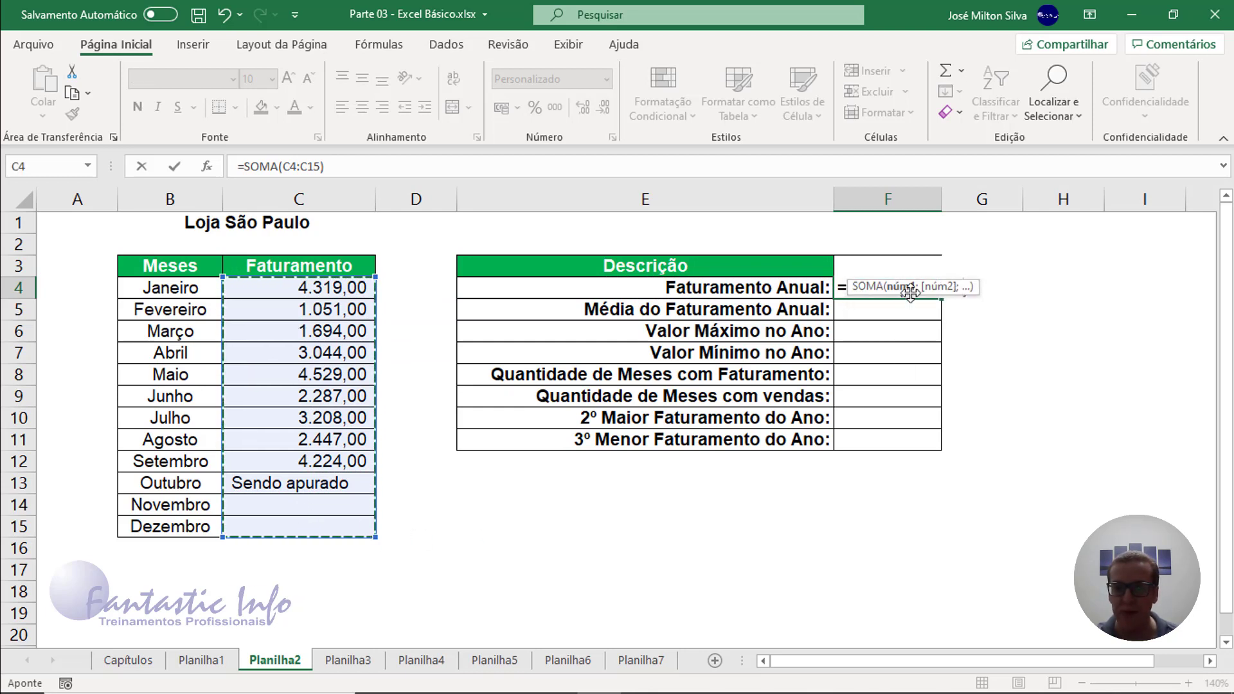
click(861, 289)
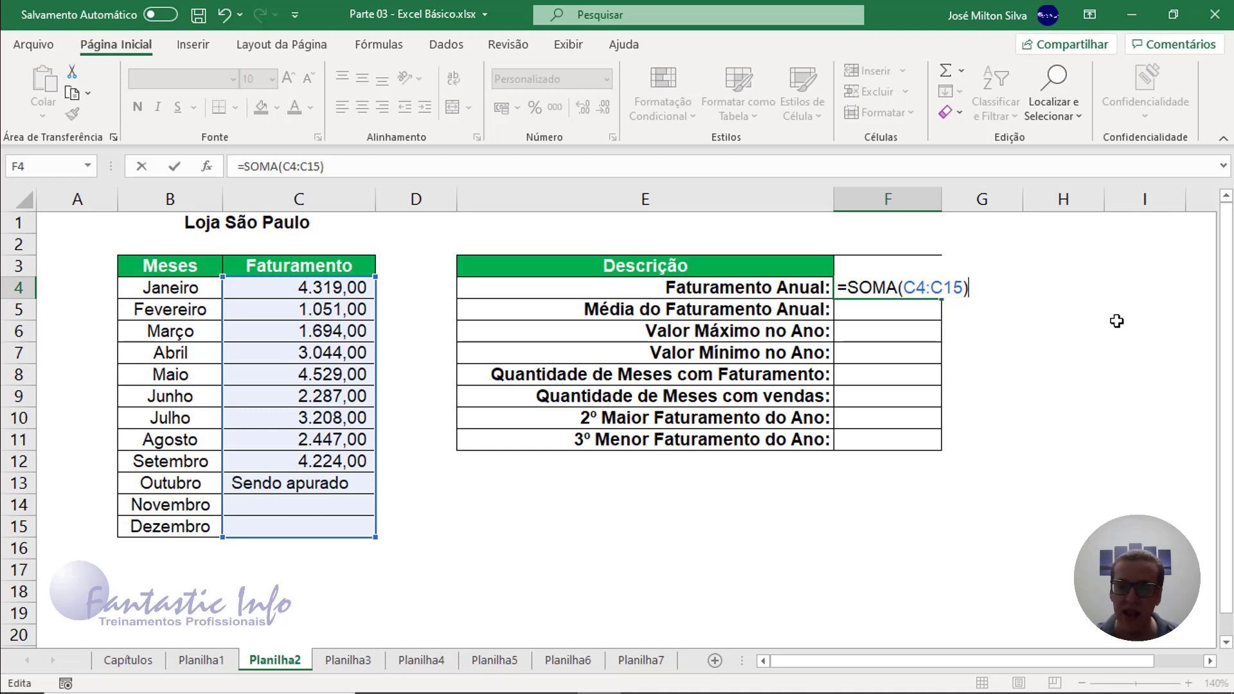
key(Return)
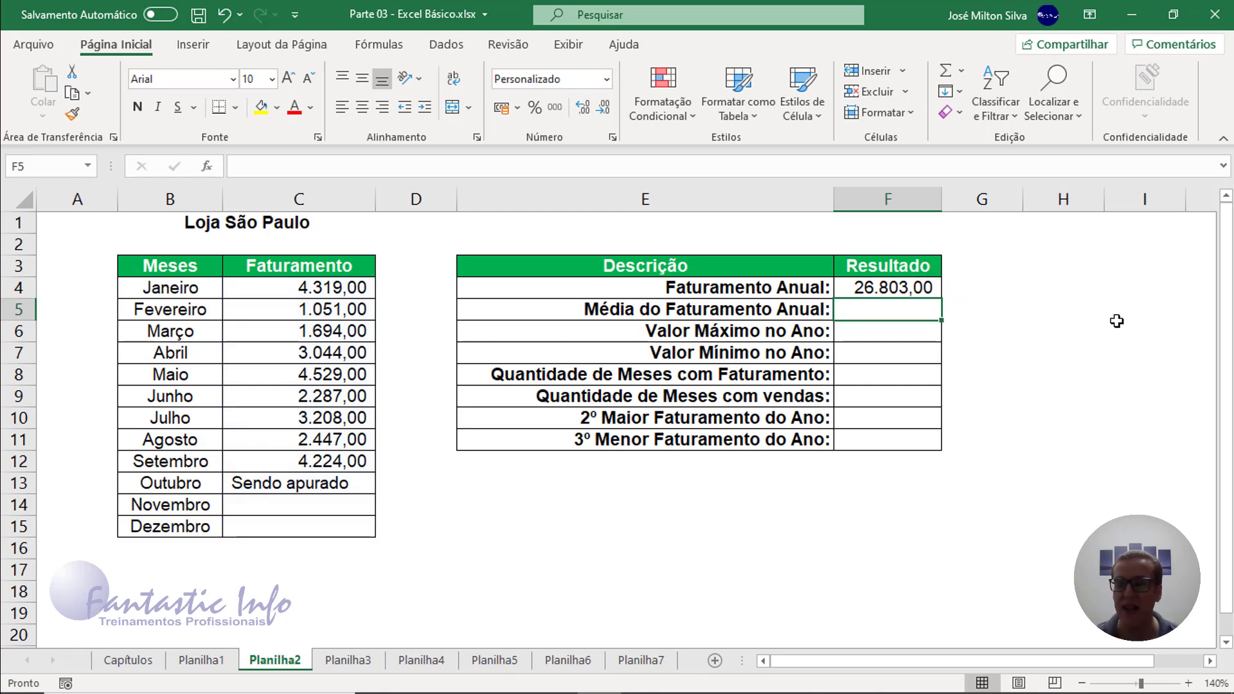
key(Up)
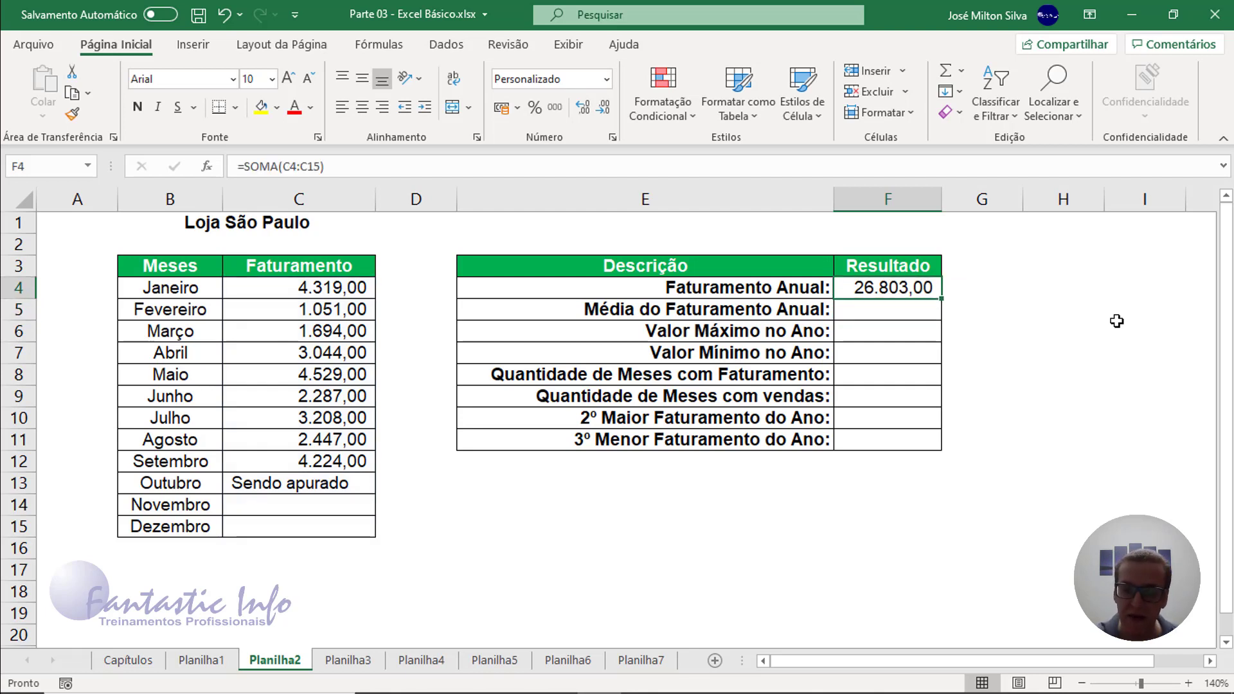
key(Delete)
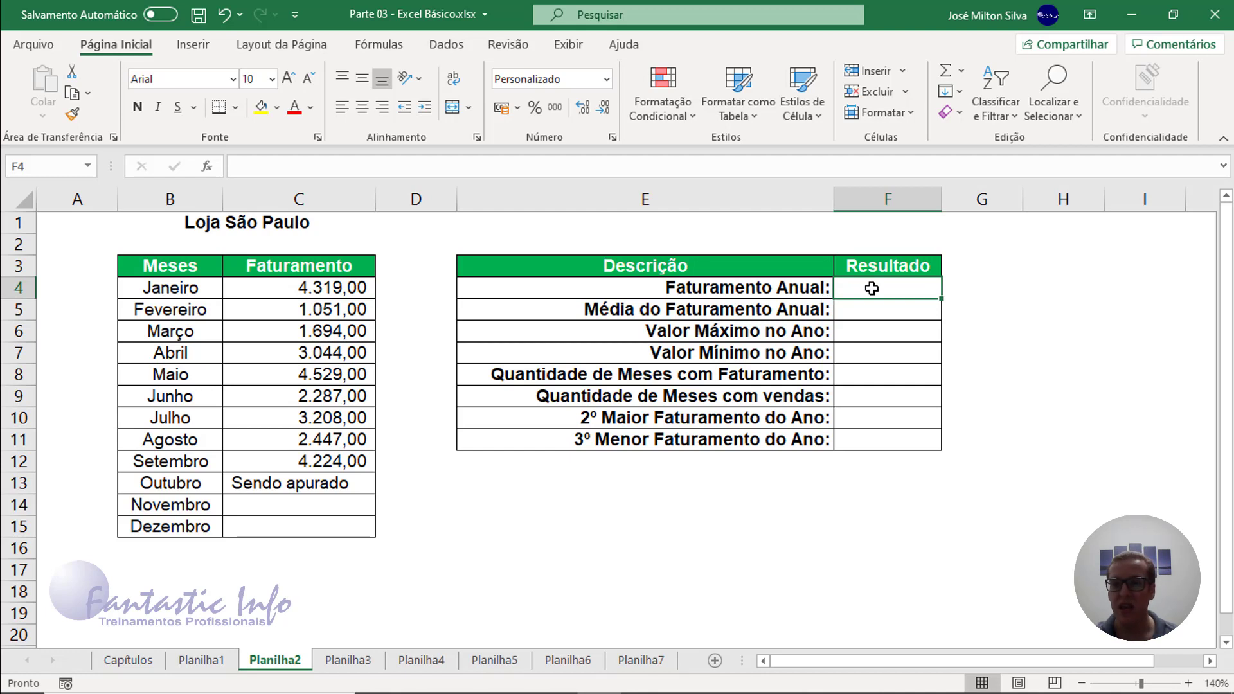
- Calculate the Faturamento Anual in F4 with SOMA over the monthly revenue range C4:C15
click(948, 74)
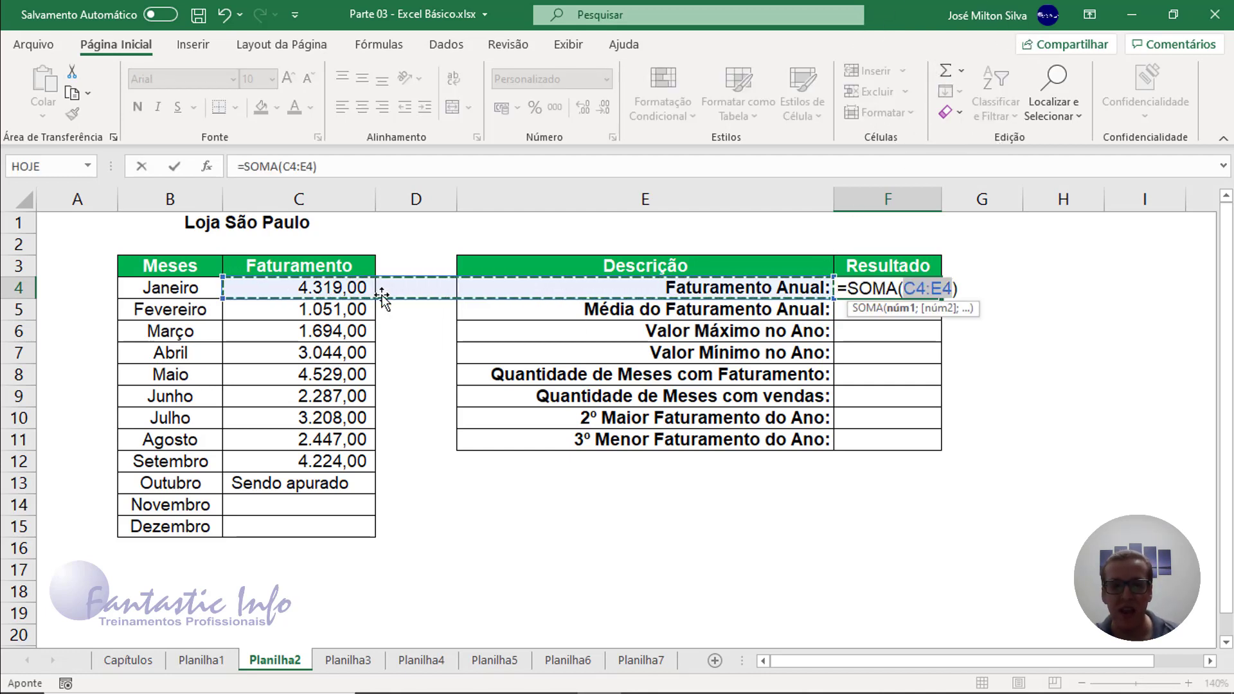
click(286, 283)
drag(284, 310, 278, 529)
key(Return)
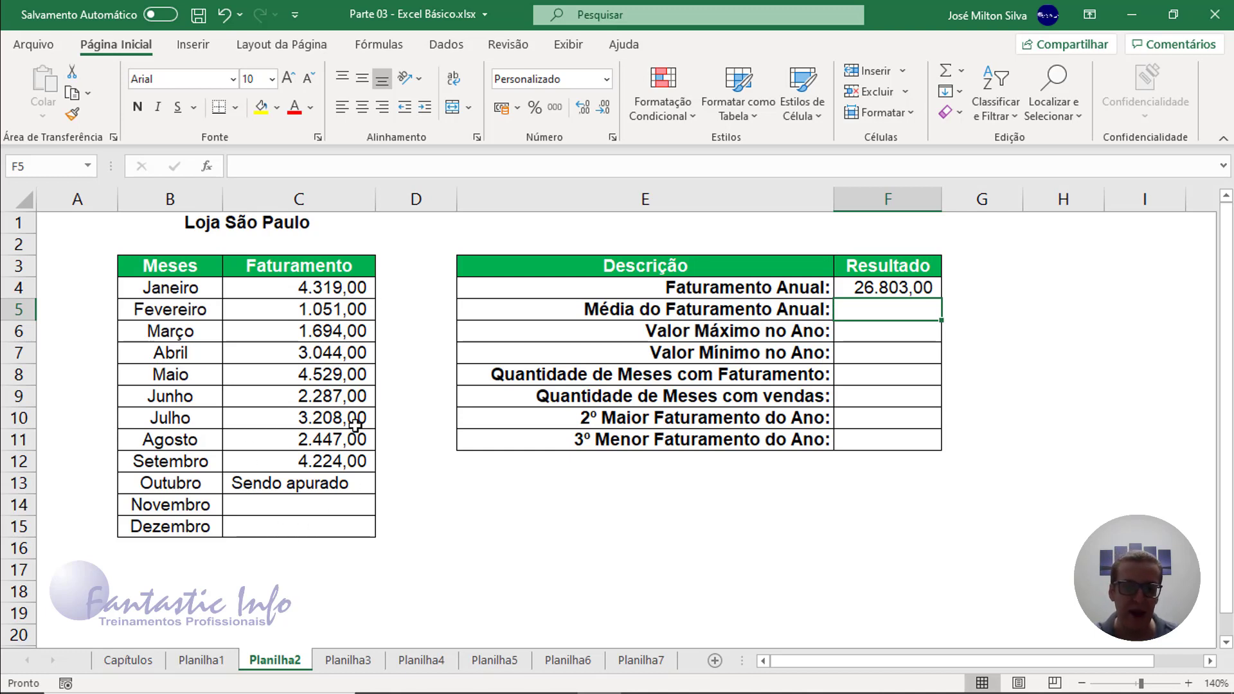
- Calculate the Média do Faturamento Anual in F5 with MÉDIA over the revenue range C4:C15
click(962, 74)
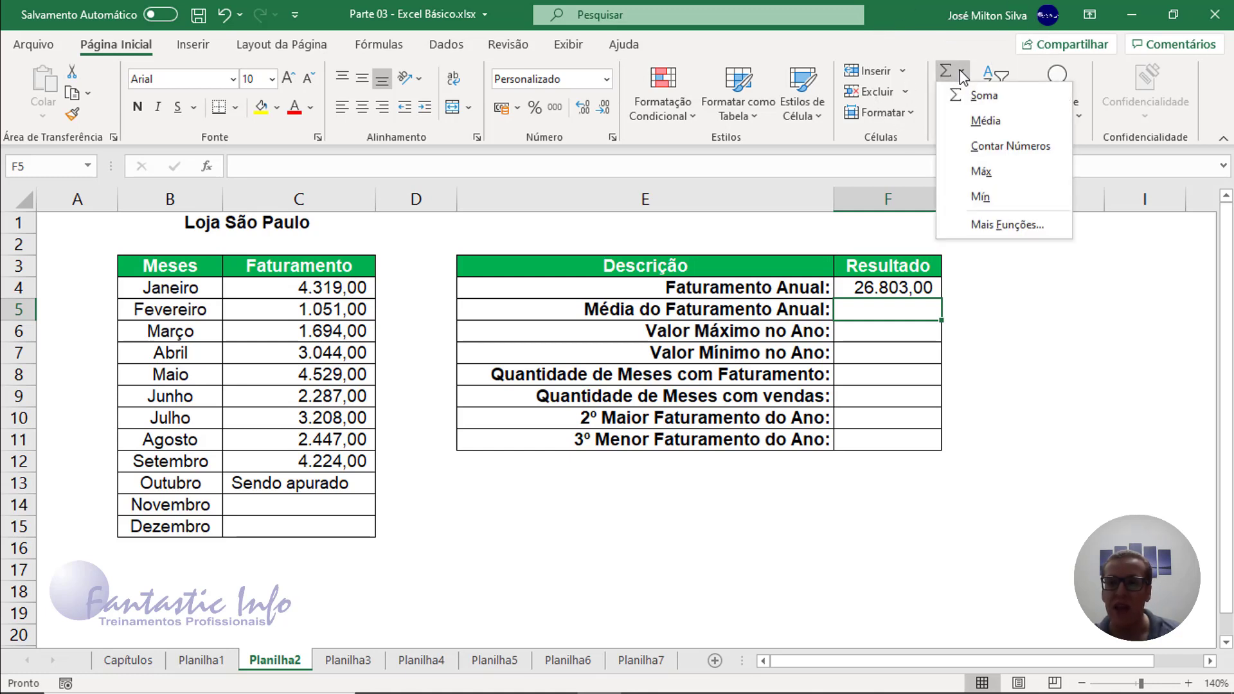
click(1013, 129)
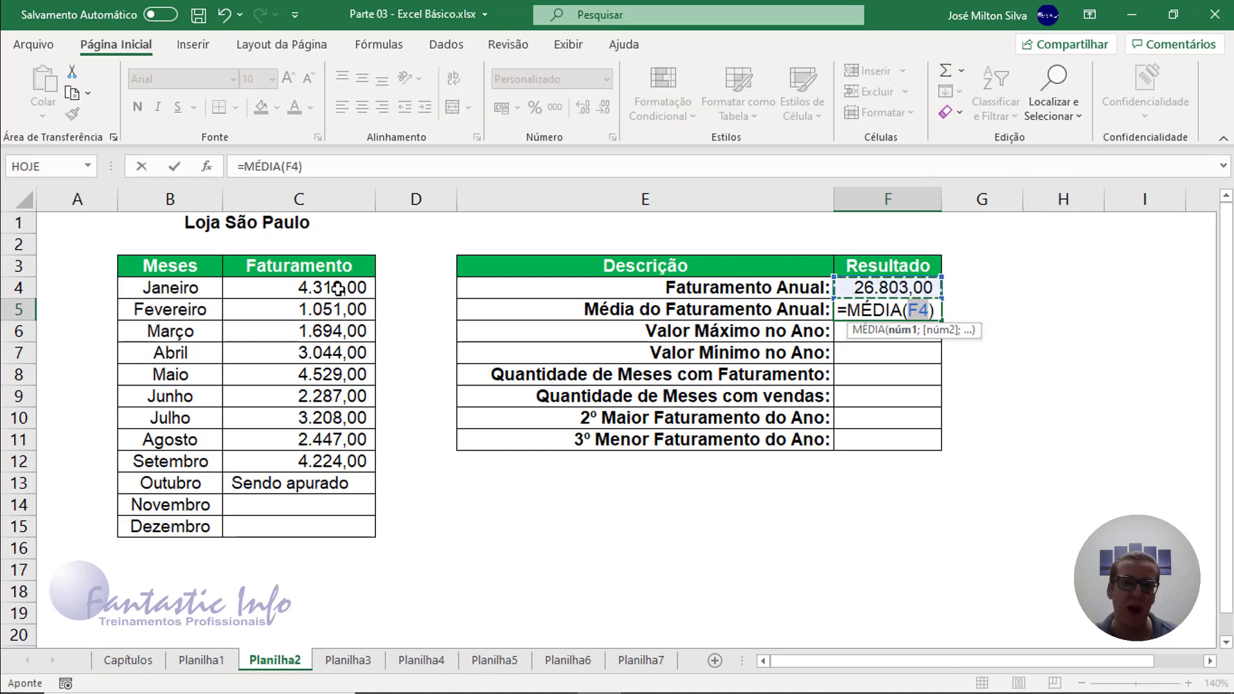
drag(335, 287, 315, 527)
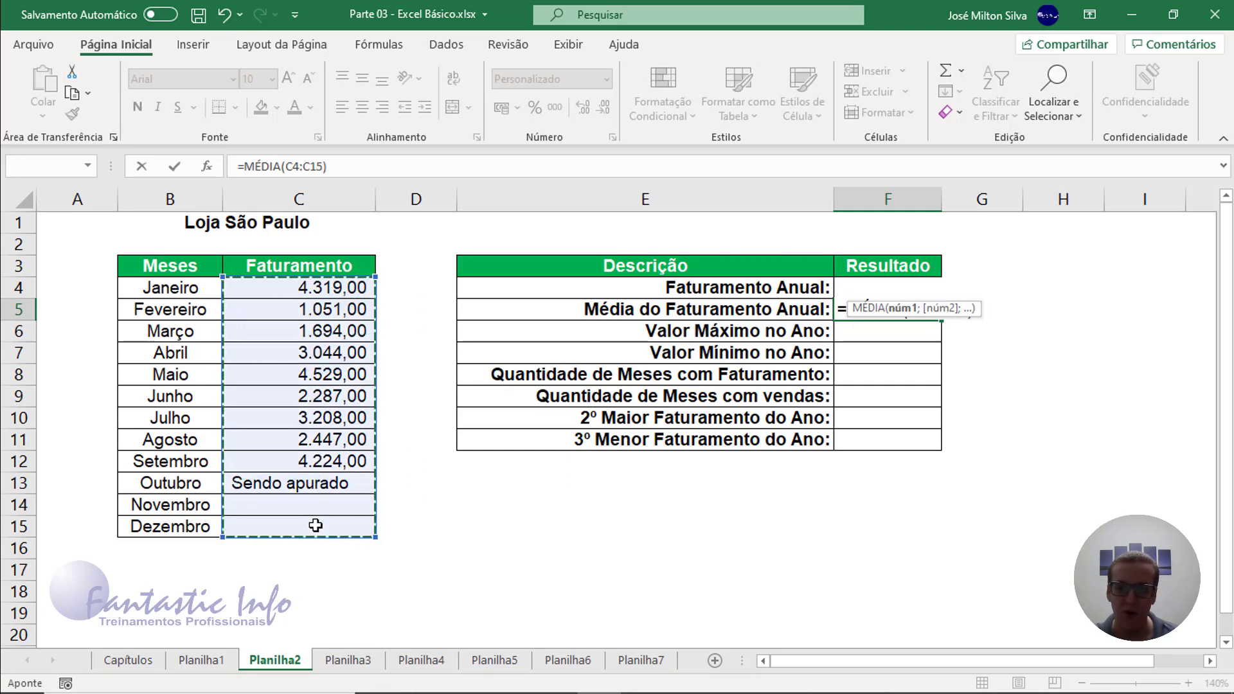
key(Return)
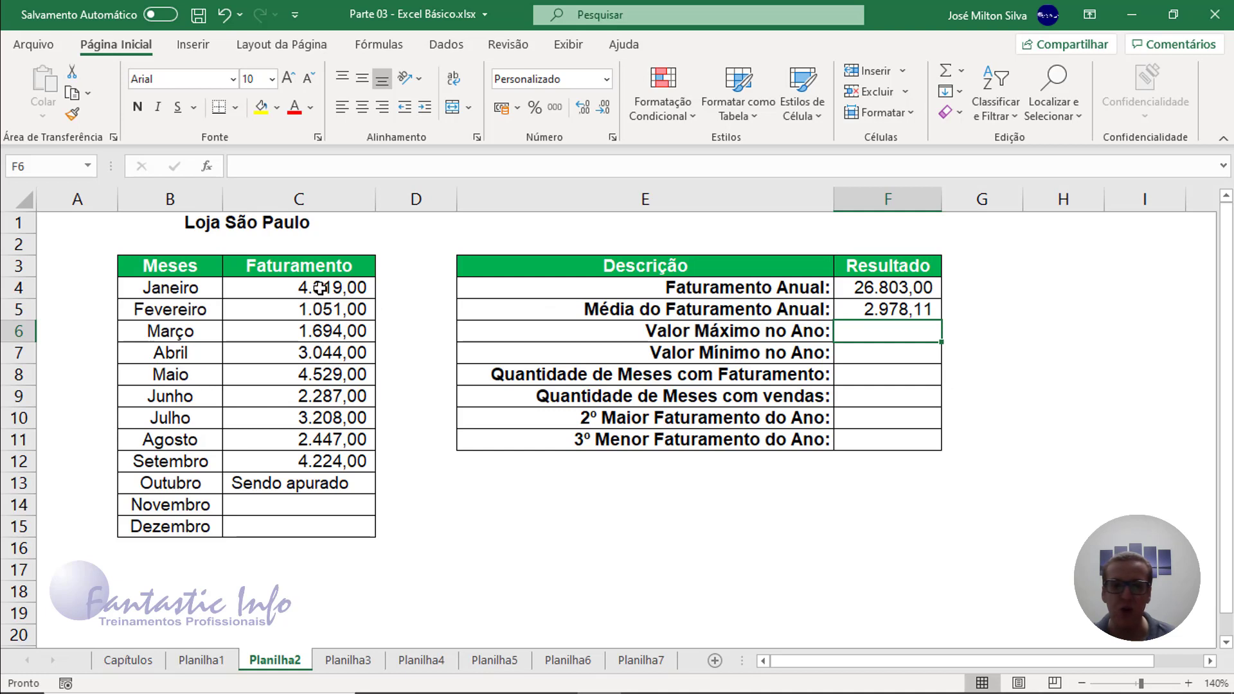
drag(322, 287, 300, 471)
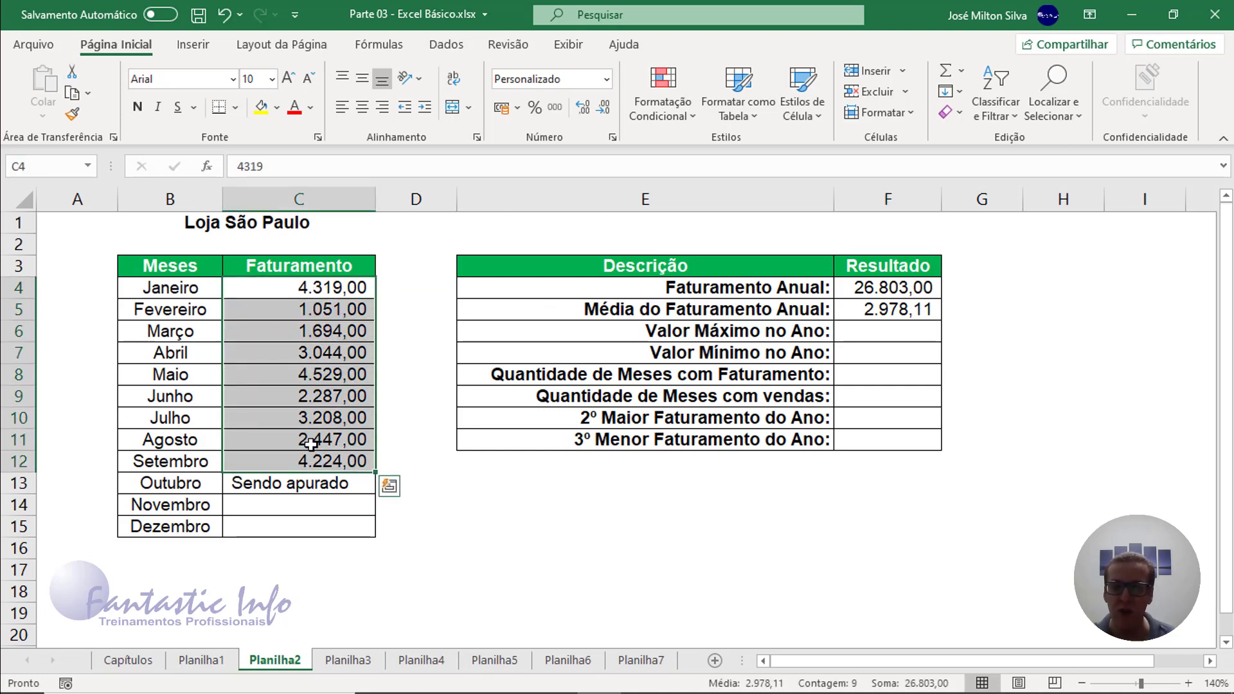
- Start inserting a function in the Valor Máximo no Ano result cell F6 and choose the Estatística category
click(886, 331)
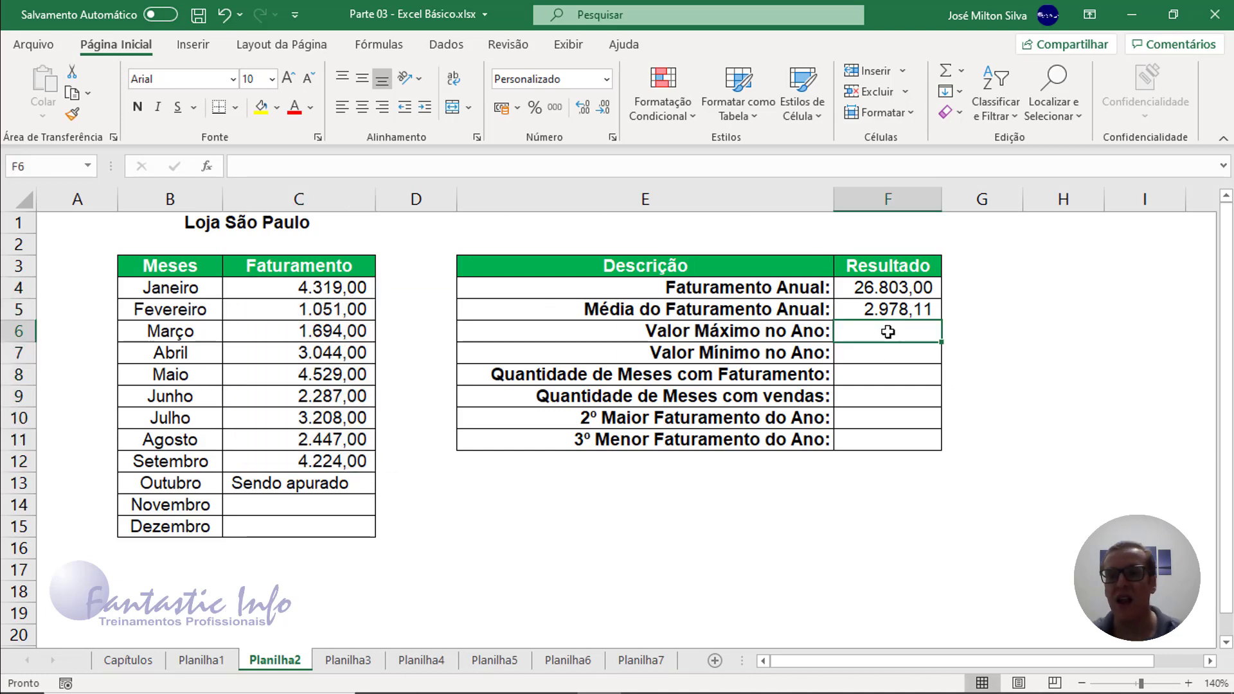
click(960, 73)
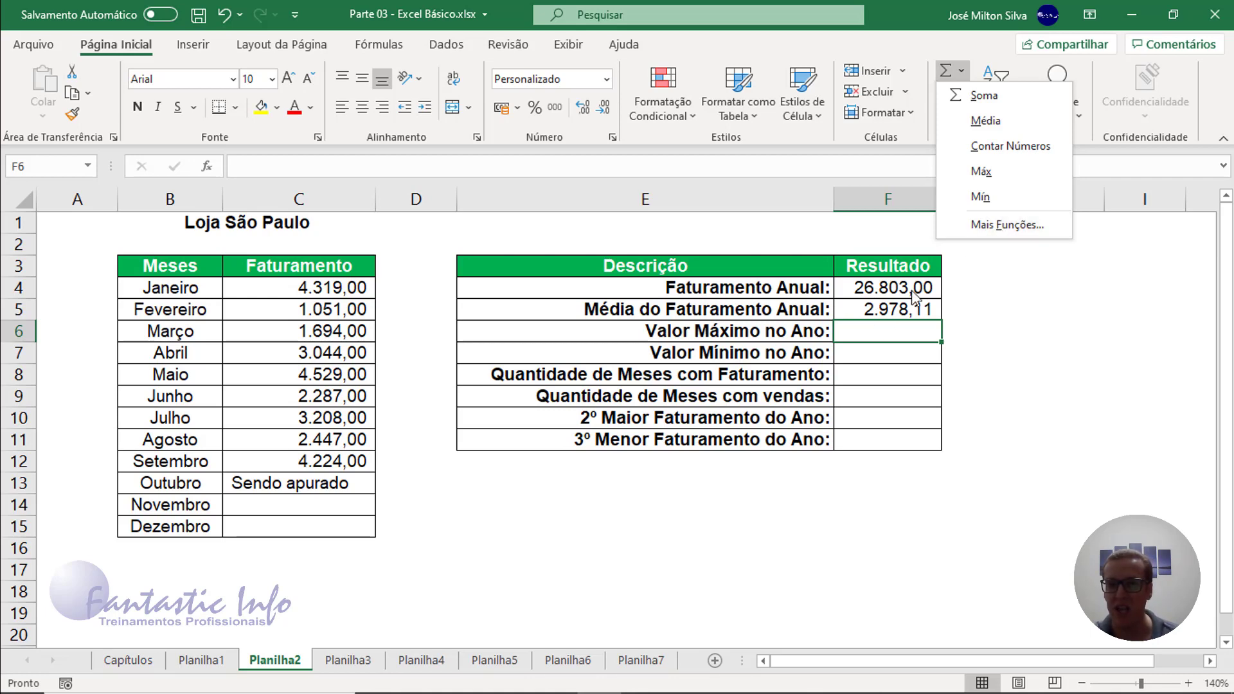
click(903, 331)
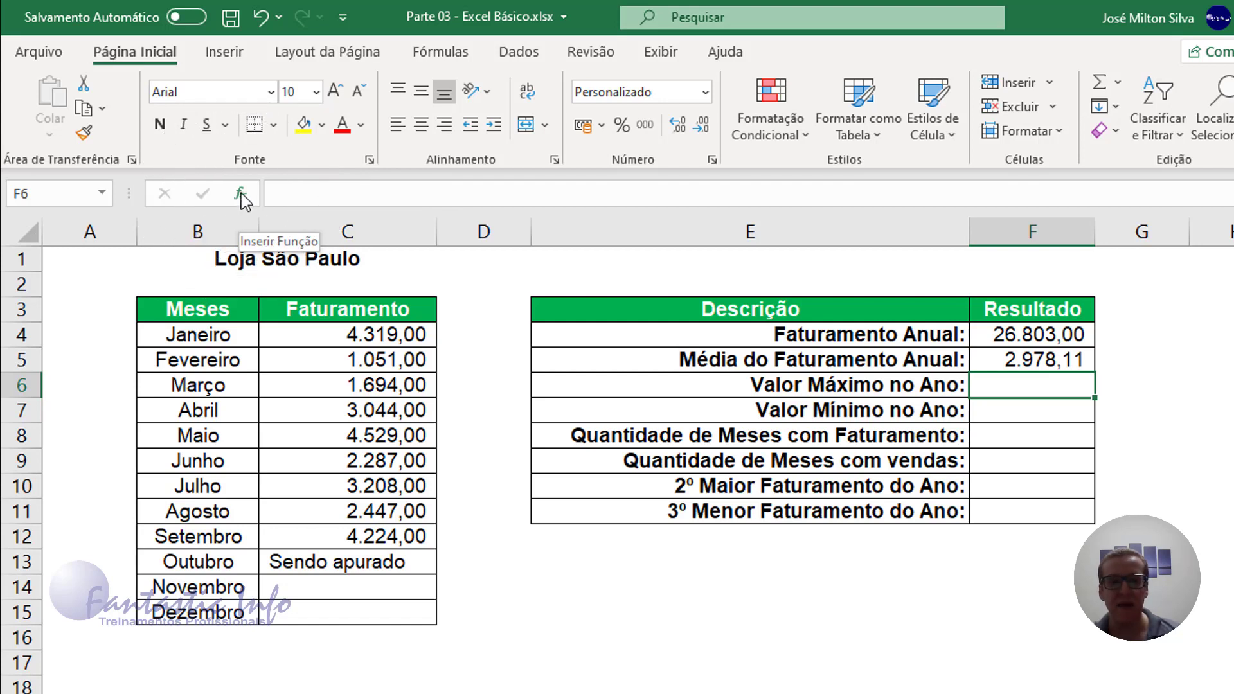
click(241, 194)
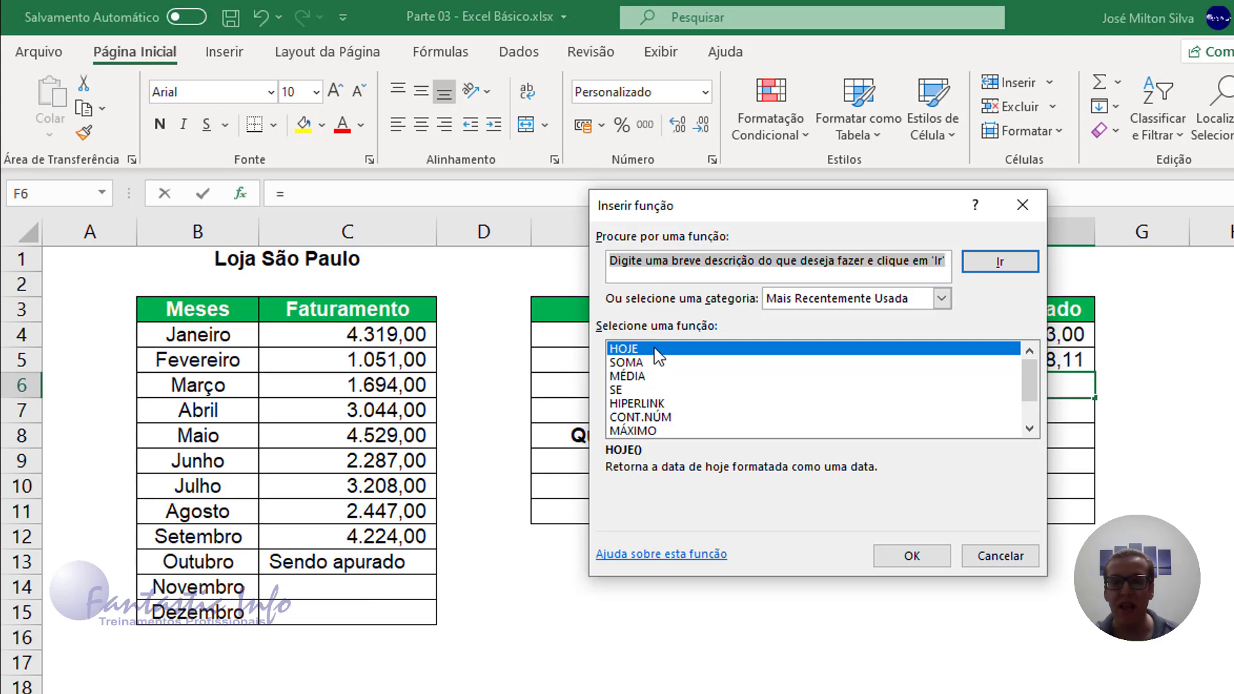
drag(708, 214, 510, 218)
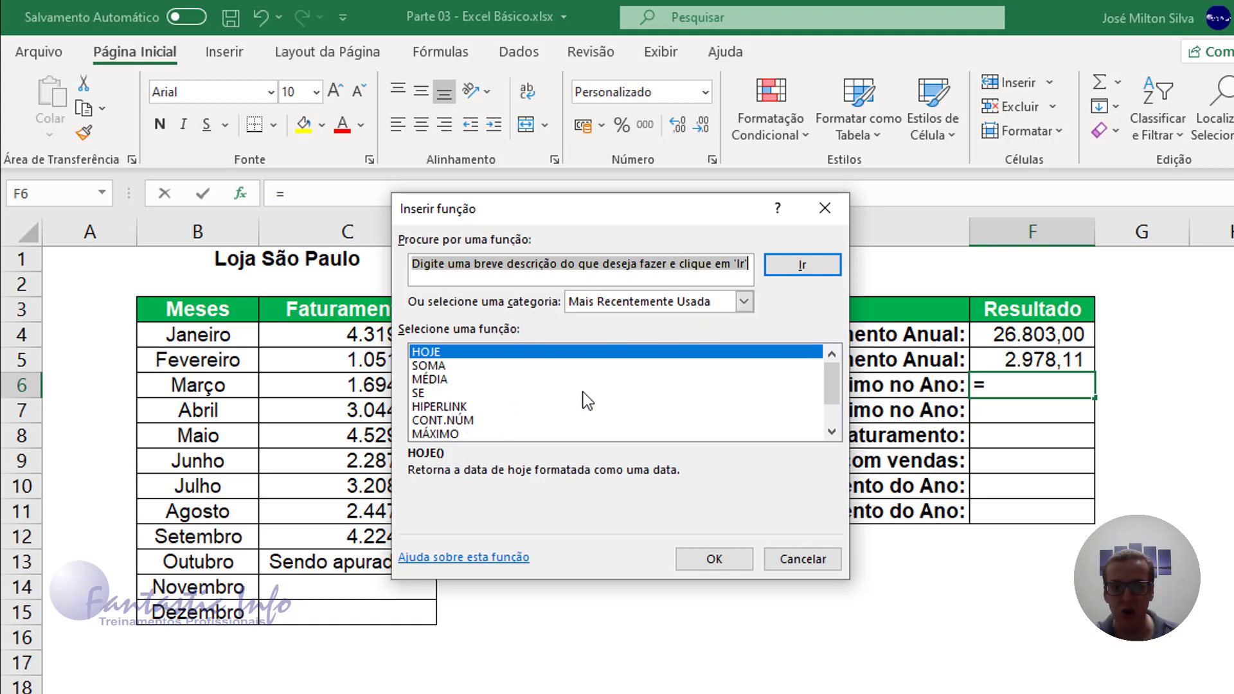
click(742, 306)
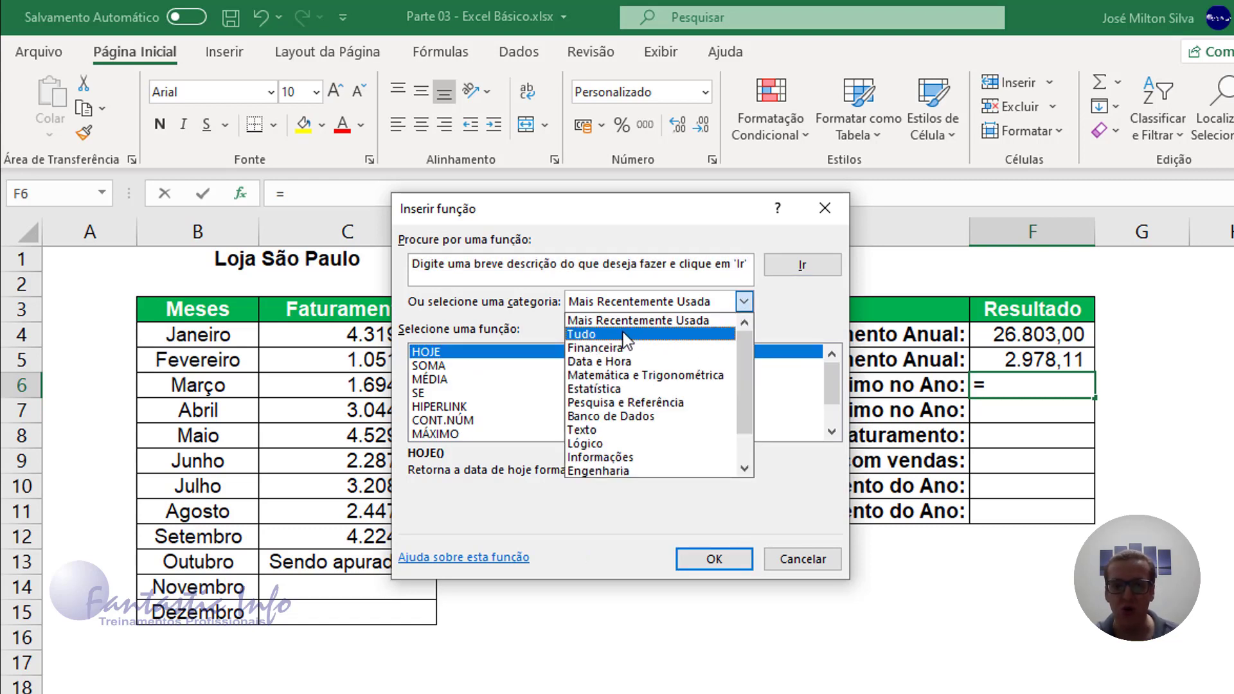
click(595, 389)
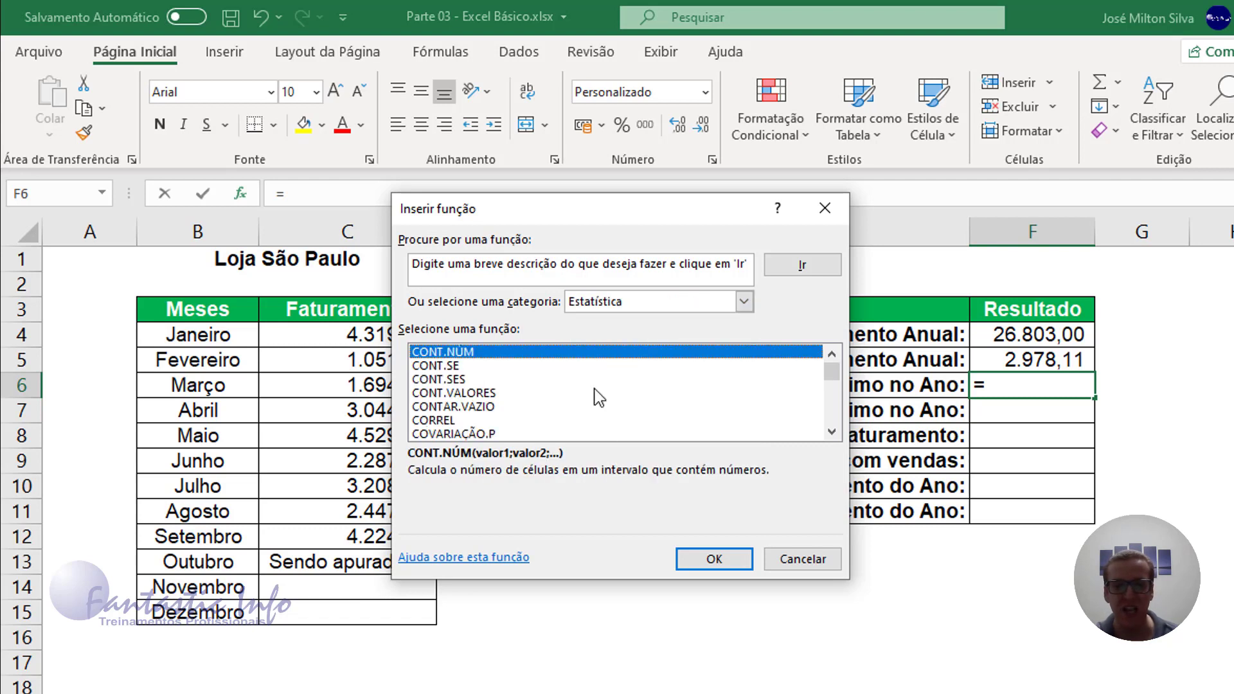
- Select the MÁXIMO function among the statistical functions and move the function dialog clear of the description labels
click(832, 432)
click(831, 432)
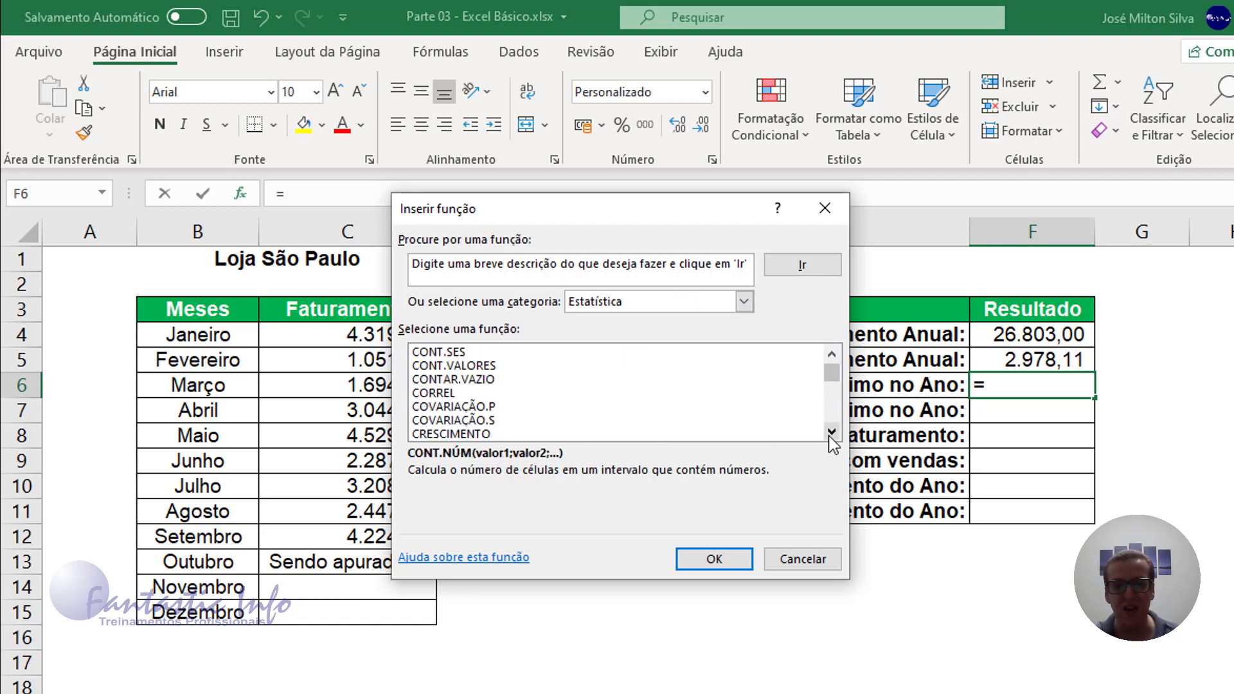
click(831, 432)
click(832, 432)
click(831, 432)
click(831, 432)
click(832, 432)
click(832, 432)
click(832, 432)
click(831, 432)
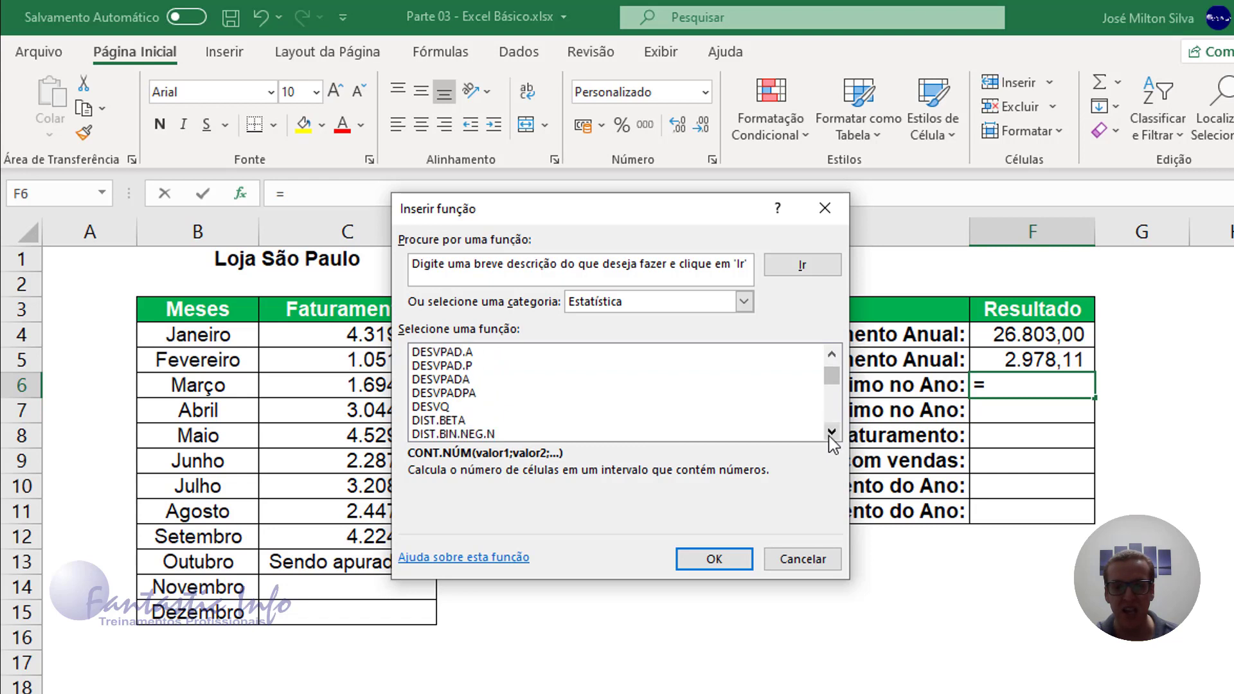
click(832, 432)
click(832, 432)
click(832, 432)
click(831, 417)
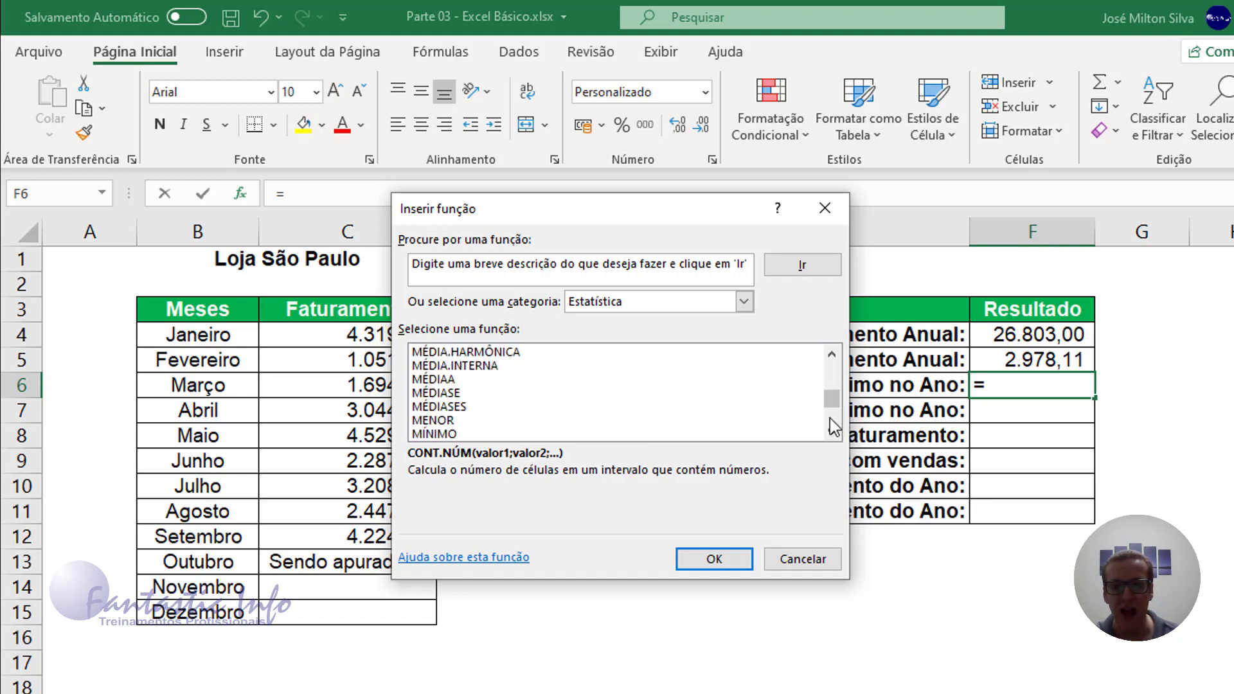
click(831, 380)
click(832, 356)
click(831, 355)
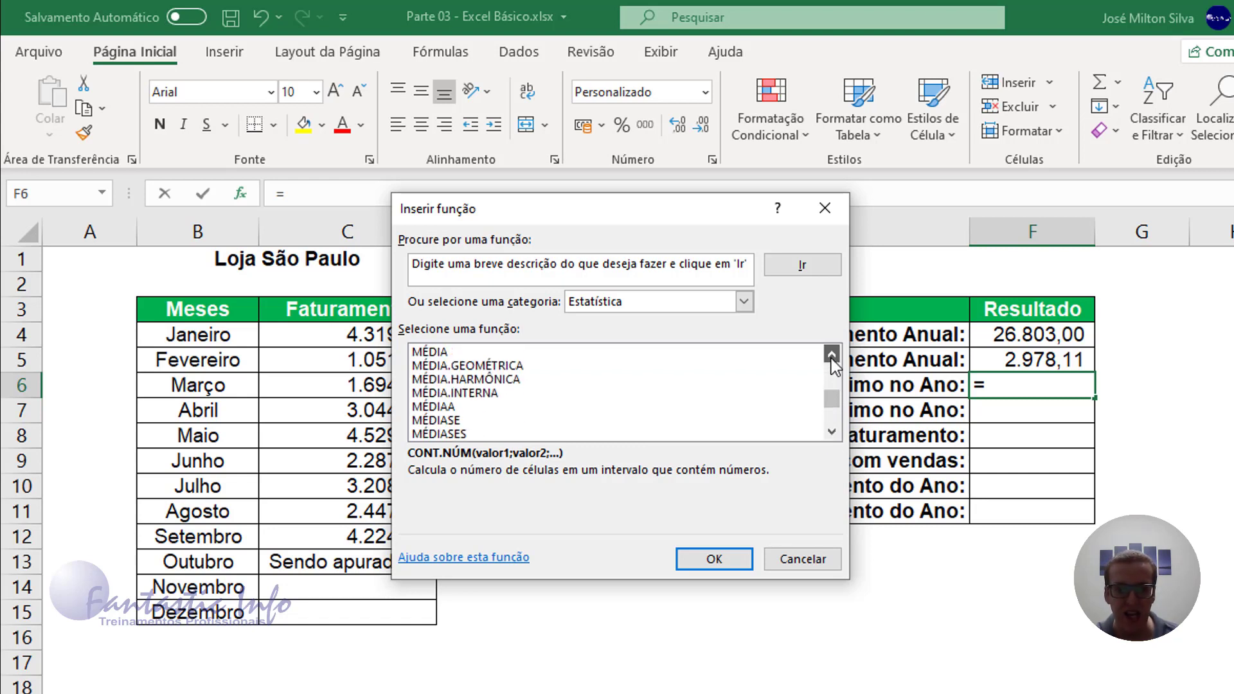
click(831, 355)
click(831, 355)
click(832, 355)
click(831, 355)
click(831, 356)
click(832, 355)
click(832, 356)
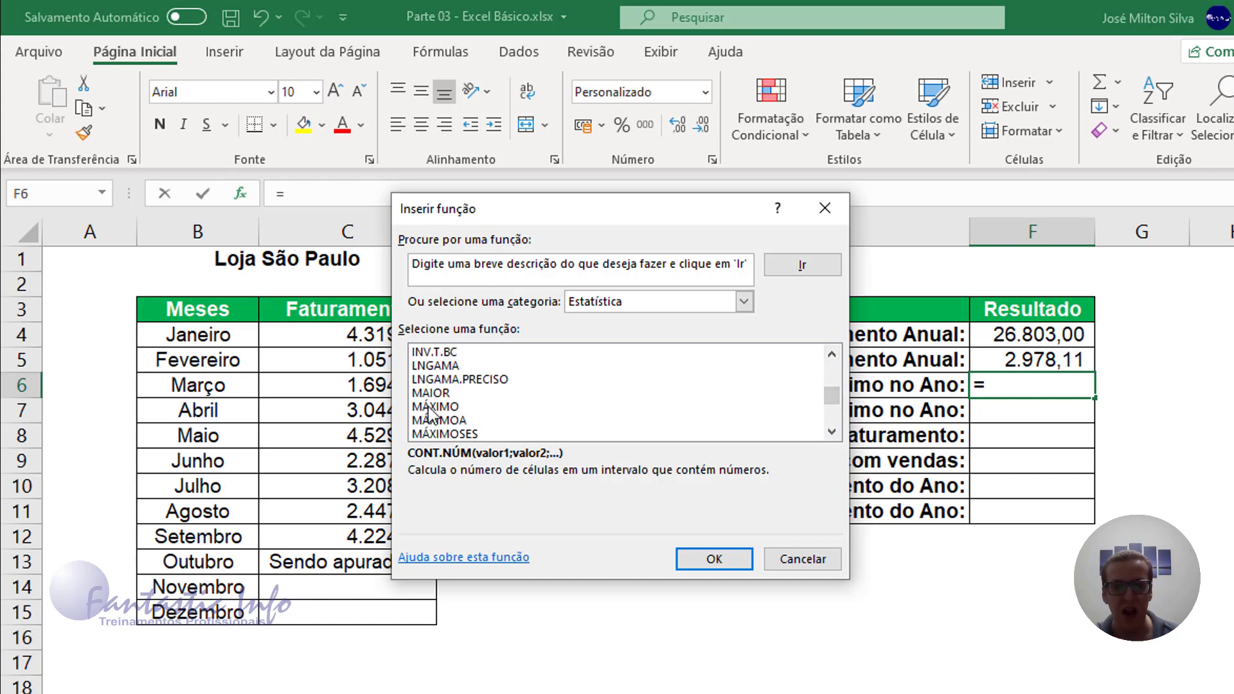
click(451, 406)
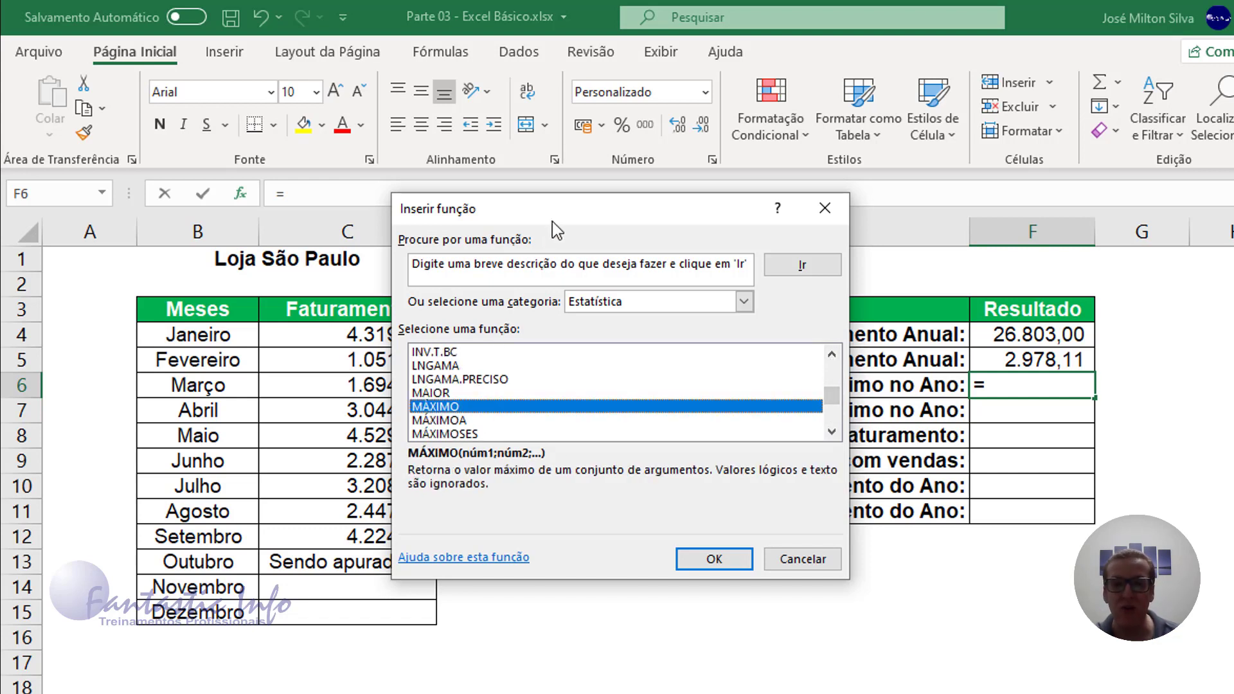
drag(553, 222, 438, 233)
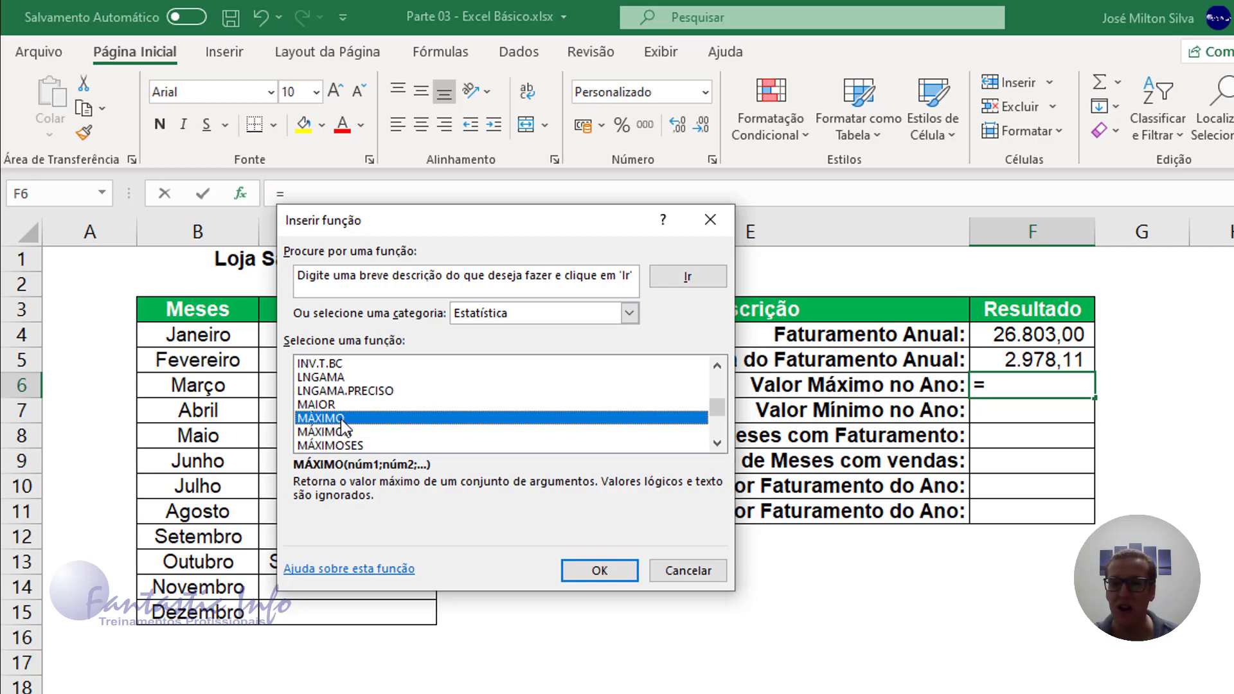
- Calculate the Valor Máximo no Ano in F6 with MÁXIMO over the monthly revenue range C4:C15
click(590, 570)
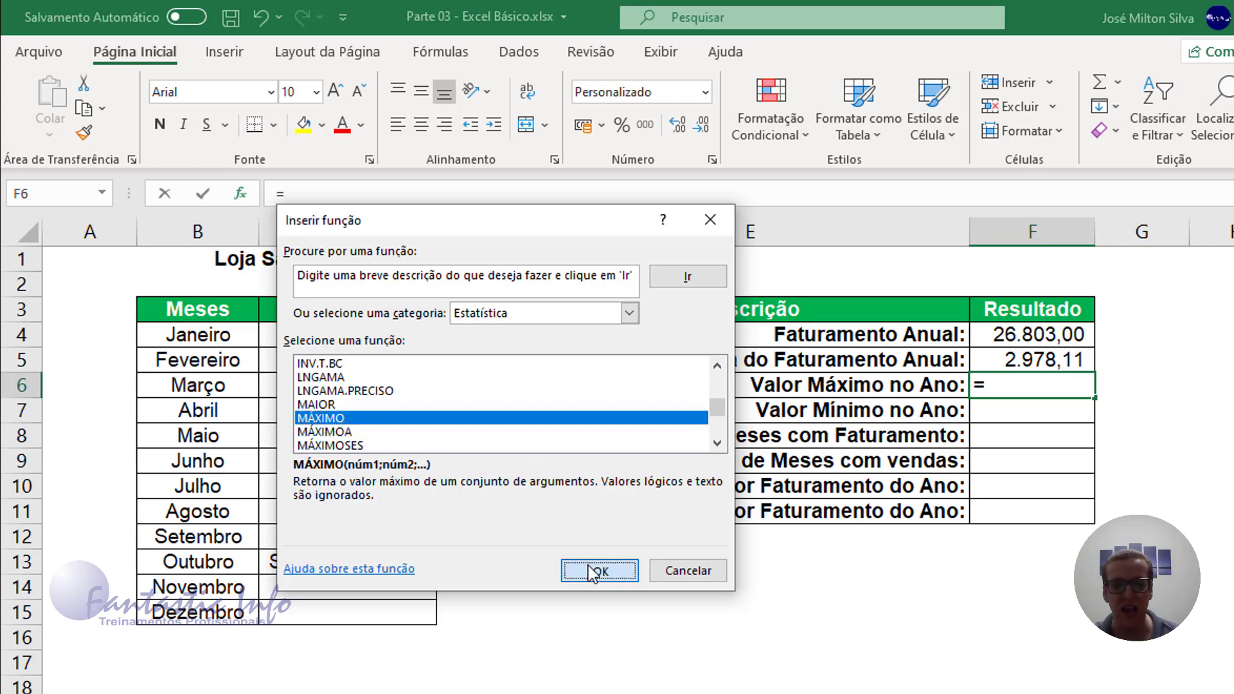
drag(467, 248, 700, 245)
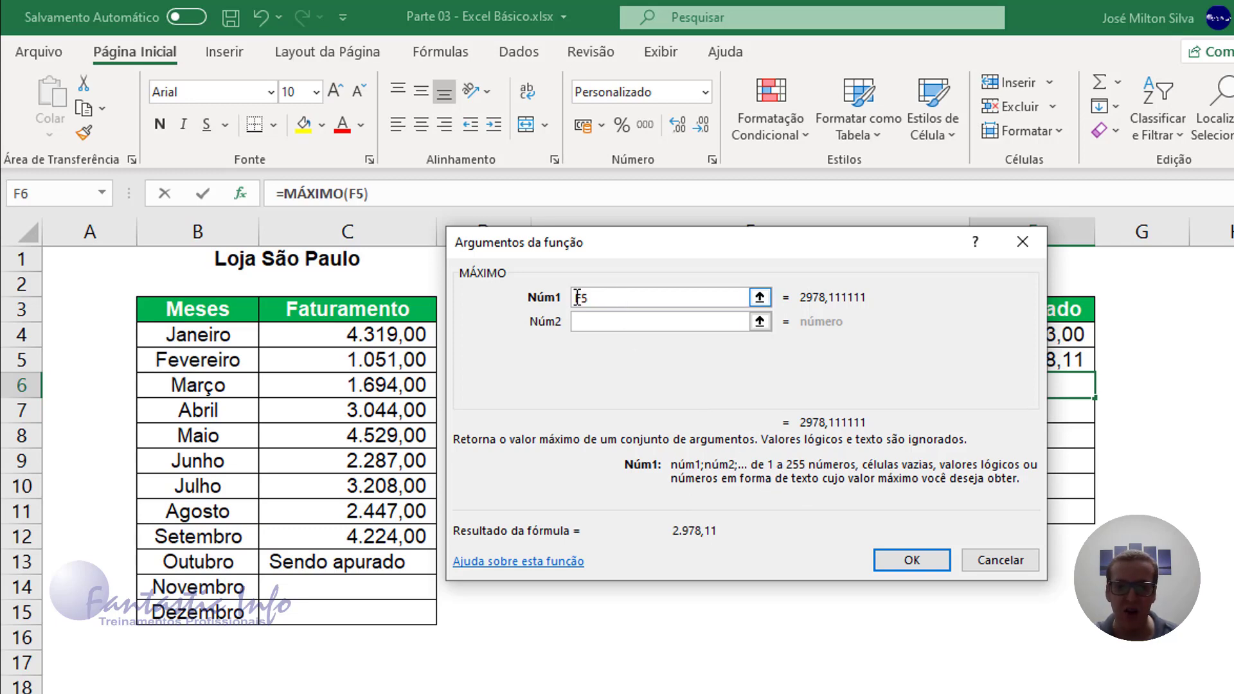
drag(395, 335, 394, 611)
click(654, 321)
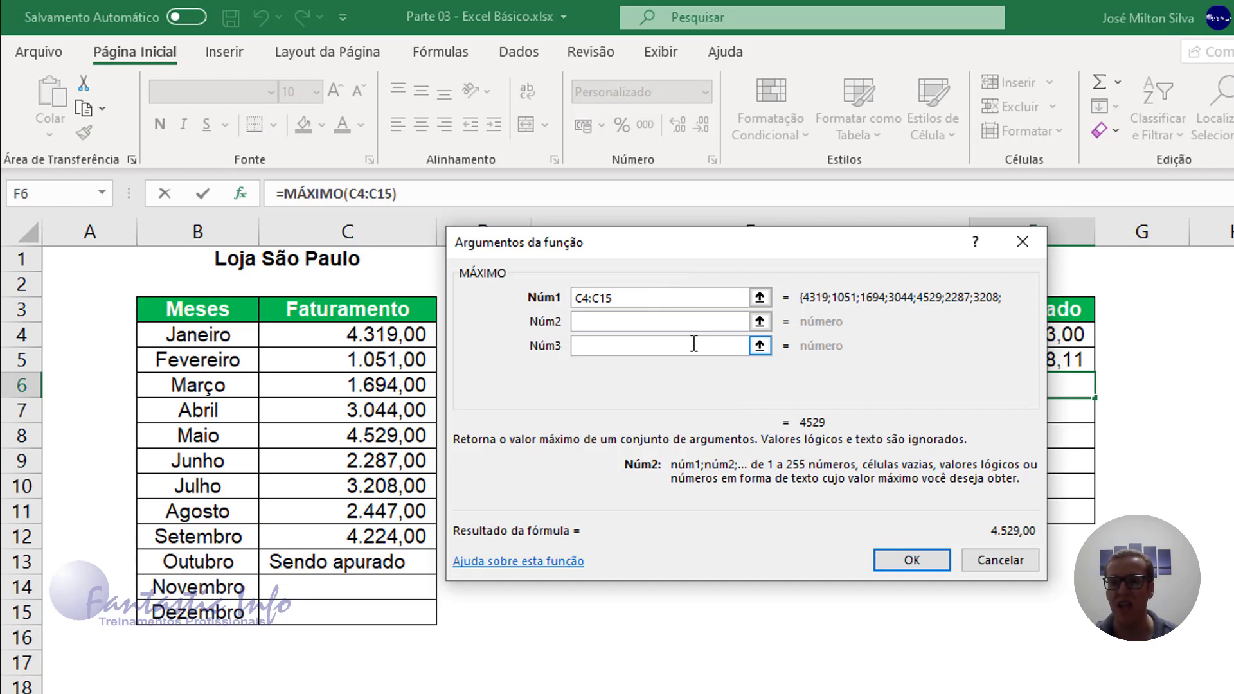
click(903, 556)
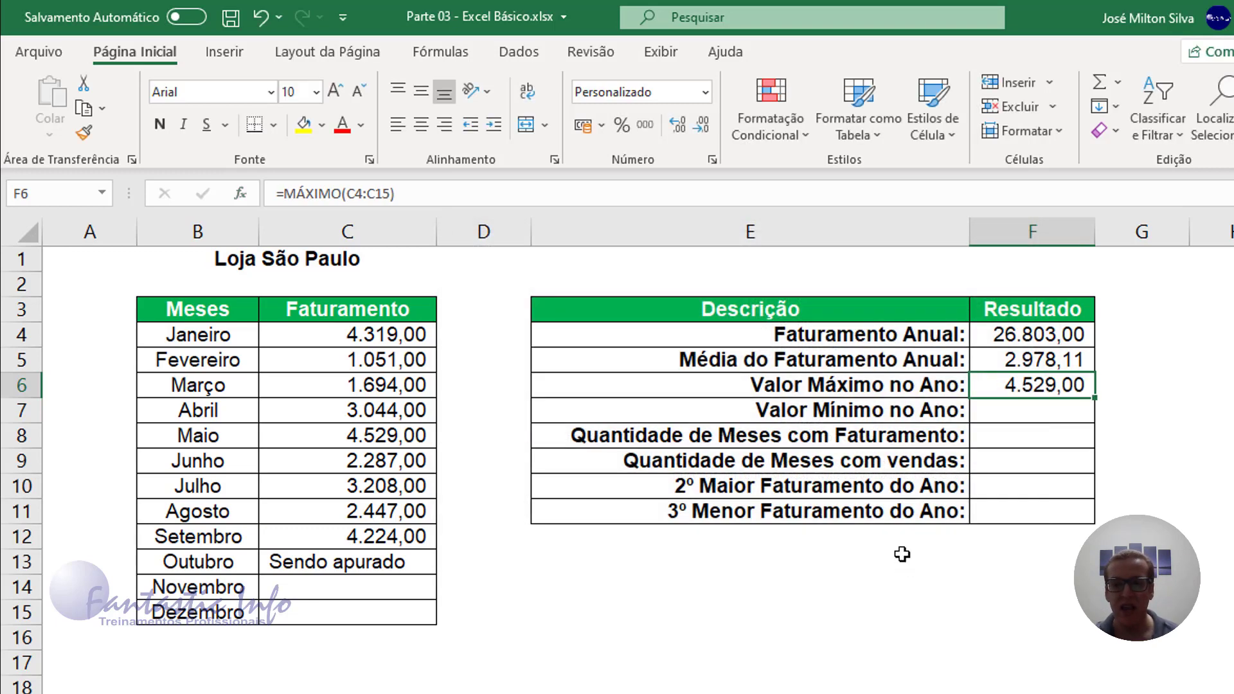
- Inspect the Valor Máximo no Ano formula in F6 in edit mode and leave the cell without altering it
double_click(1051, 388)
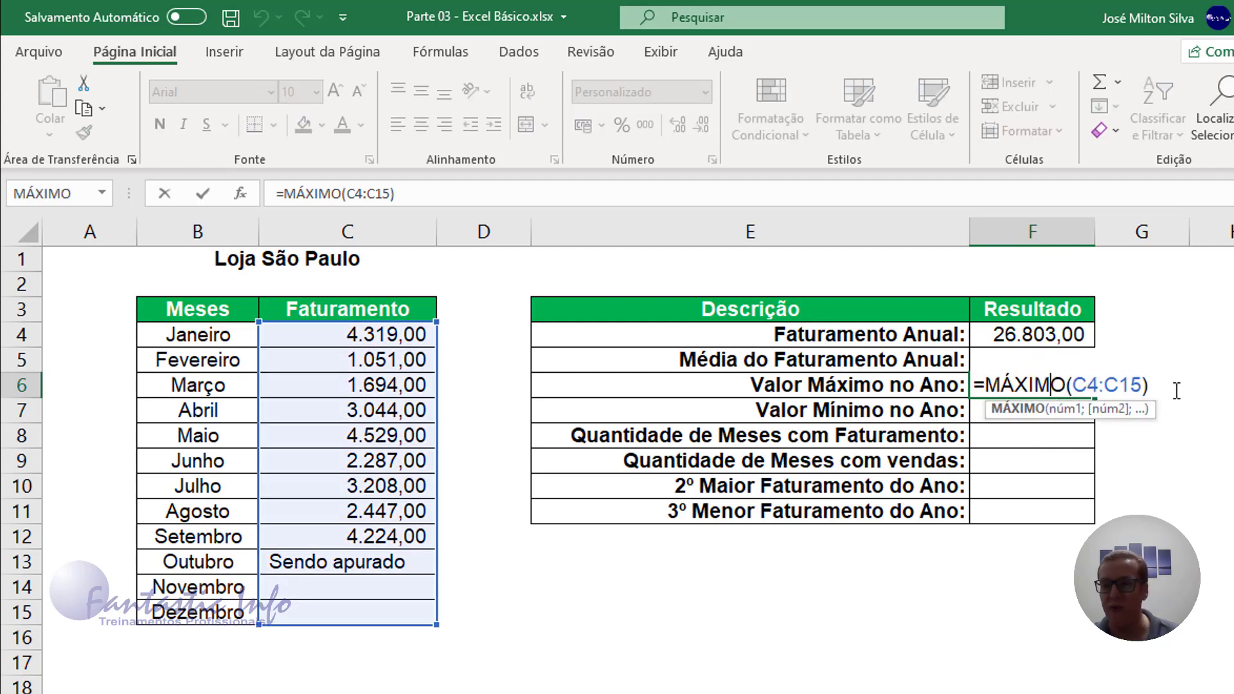
click(1152, 384)
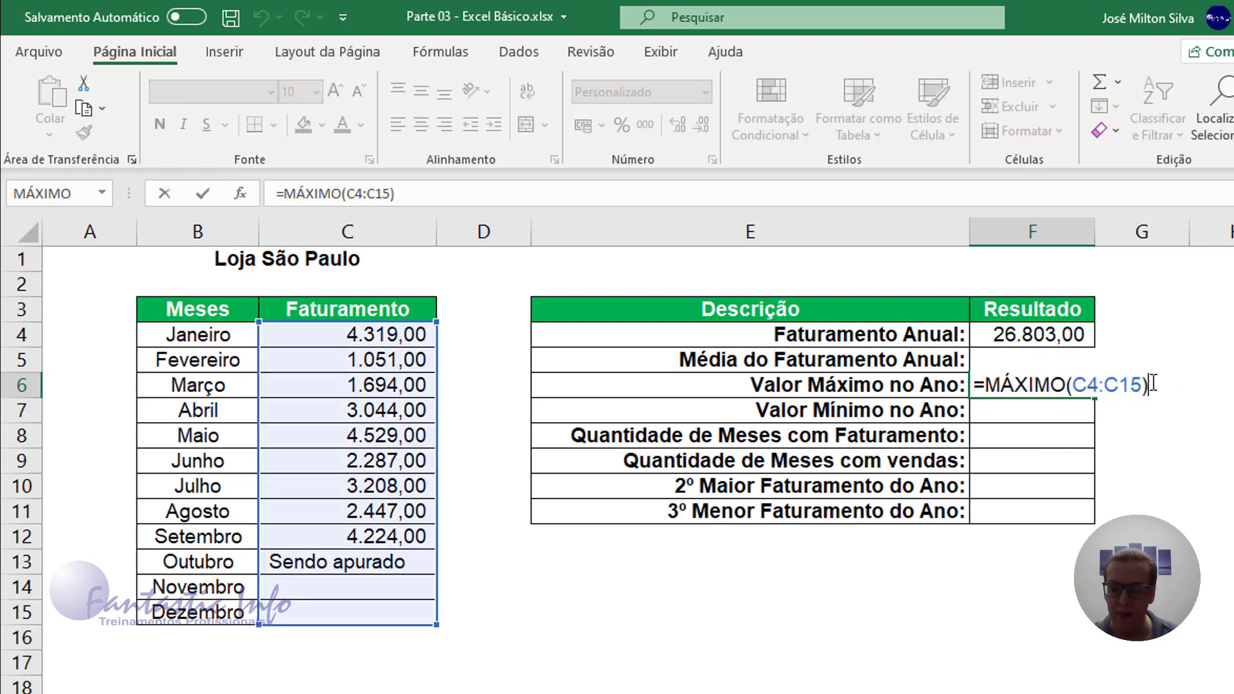
key(Return)
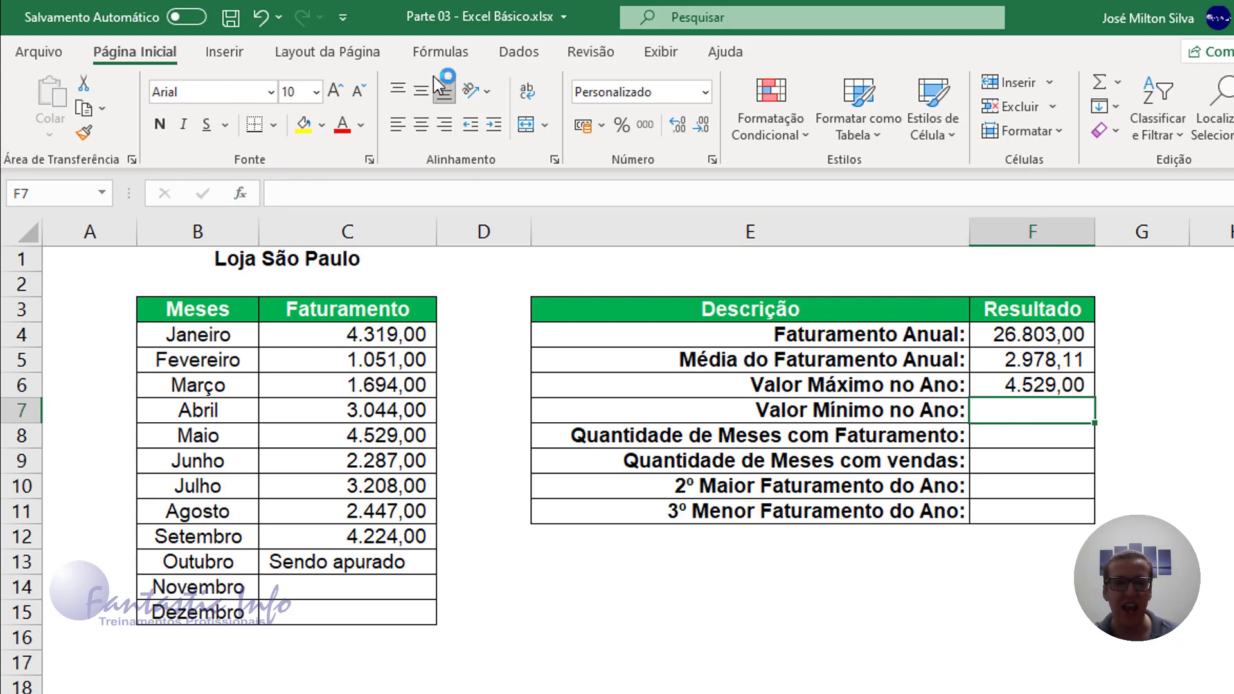
- Start inserting a function in the Valor Mínimo no Ano result cell F7 and select MÍNIMO from the Estatística category
click(453, 56)
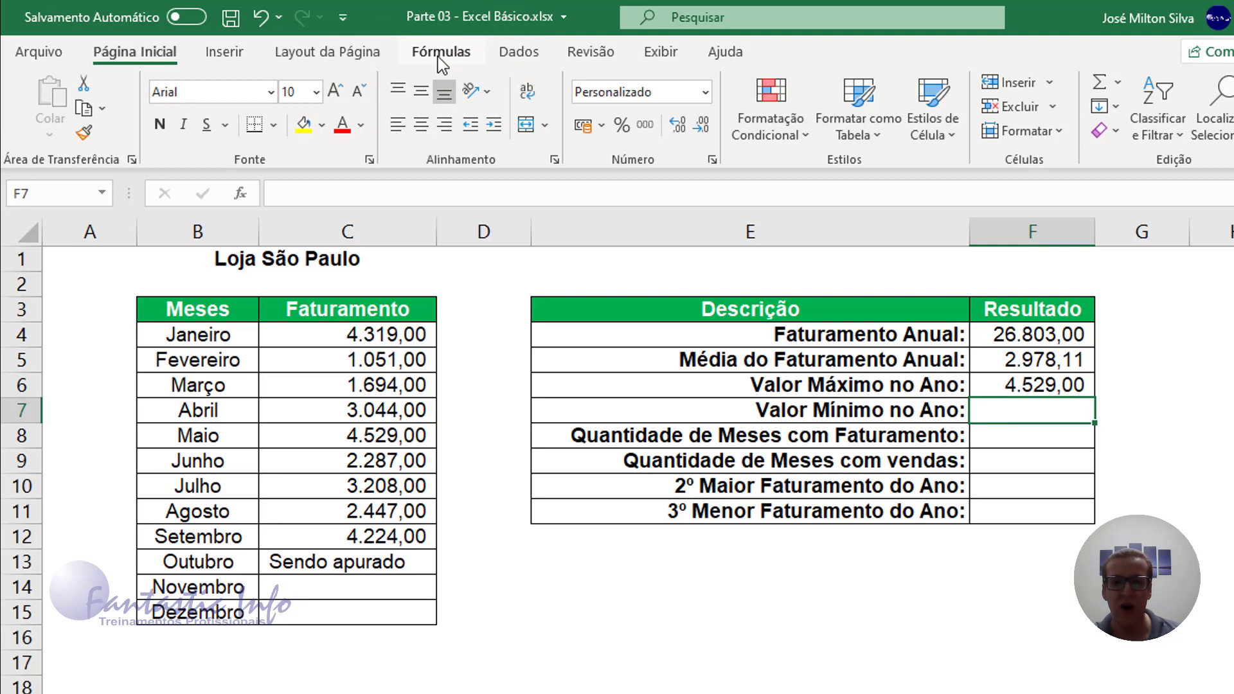
click(438, 57)
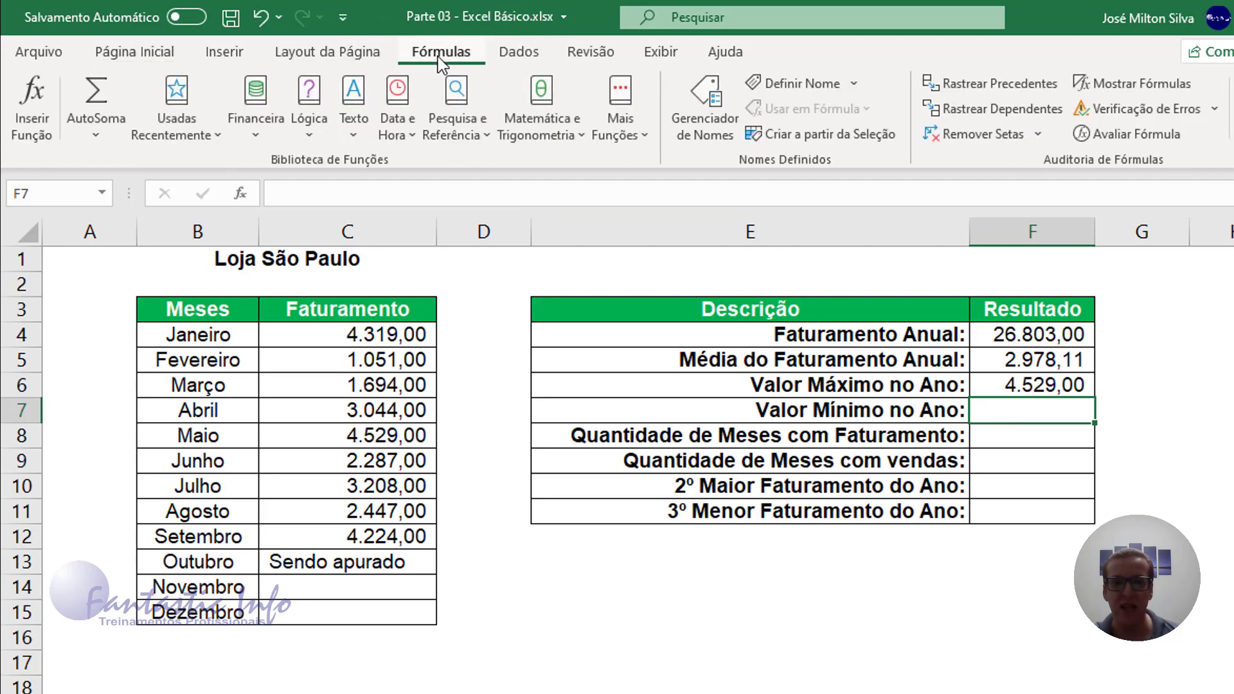
click(36, 106)
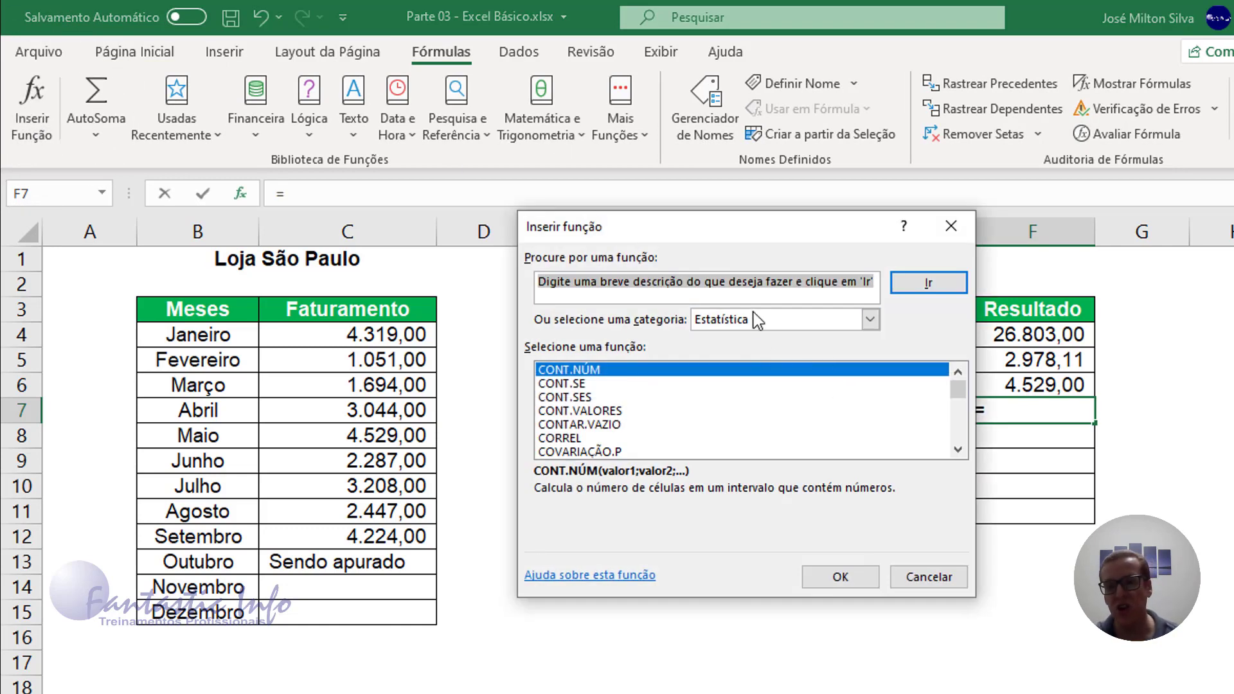
drag(732, 228, 663, 239)
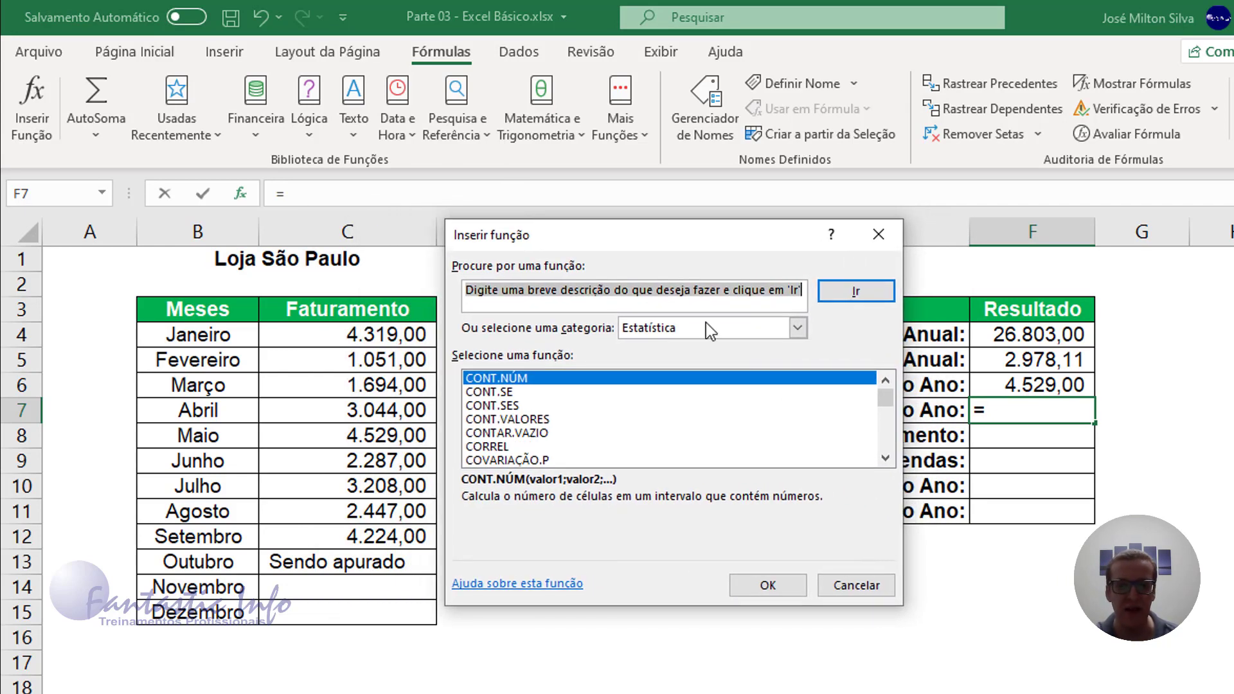
click(885, 441)
click(884, 441)
click(884, 441)
click(884, 441)
click(884, 441)
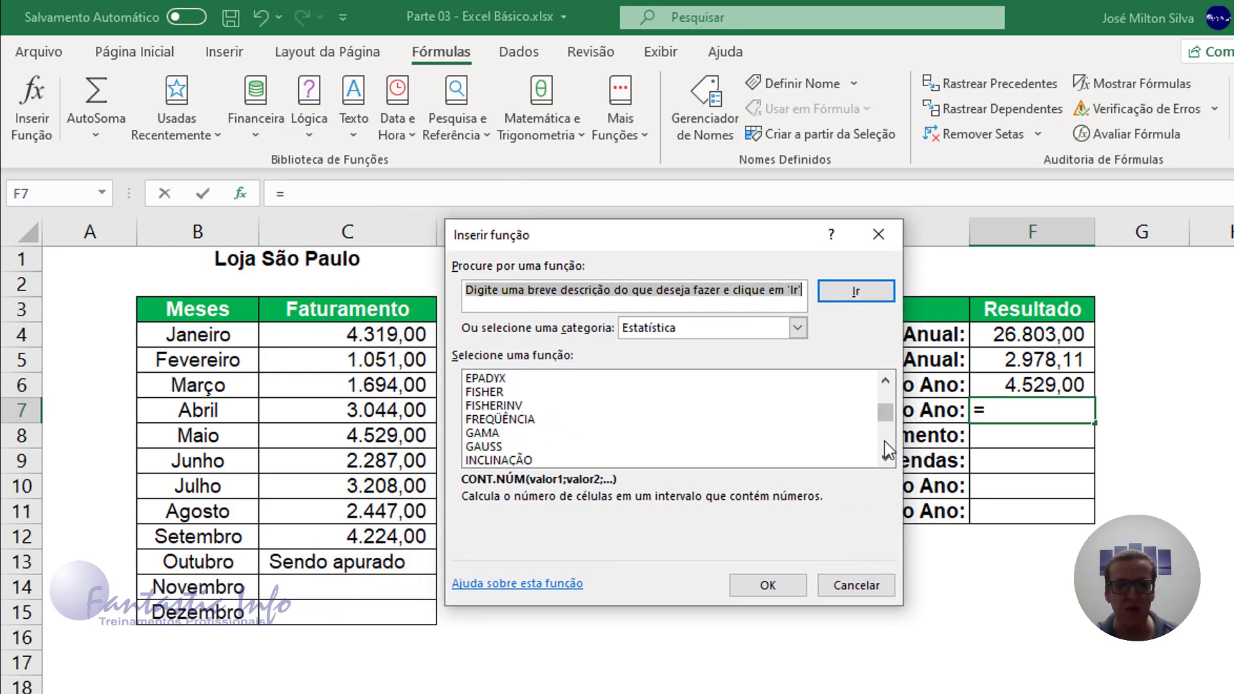
click(885, 441)
click(885, 440)
click(884, 441)
click(880, 398)
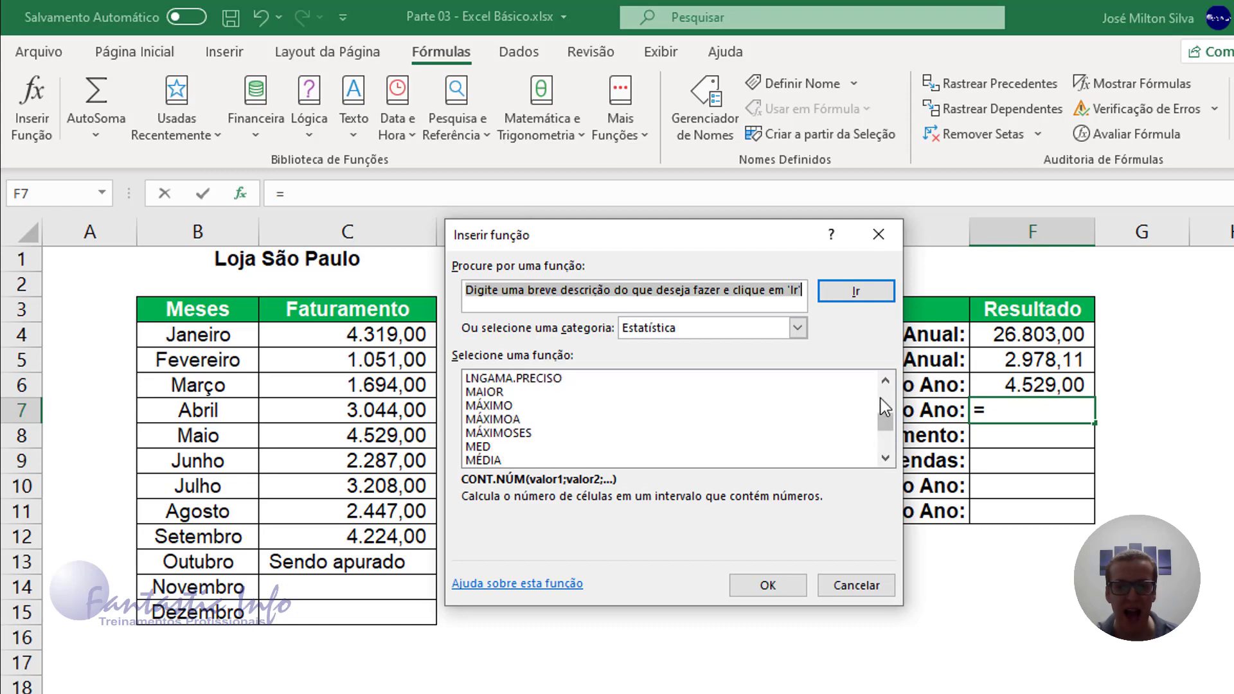
click(884, 383)
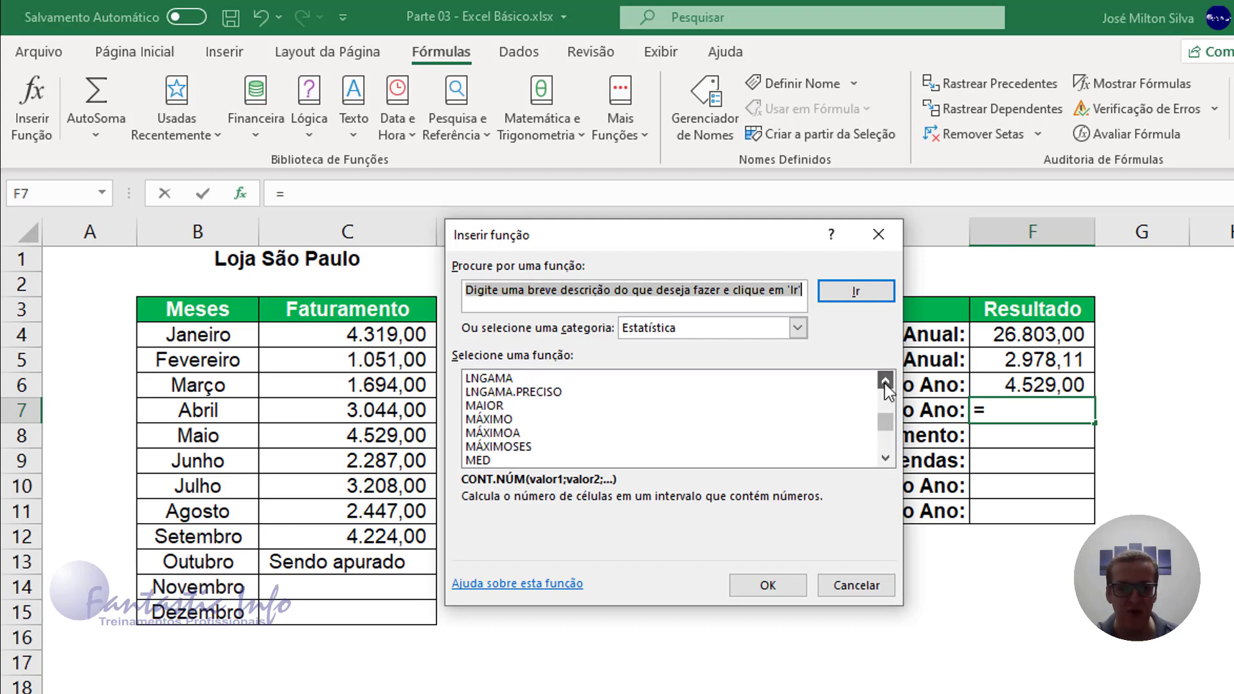
click(886, 459)
click(886, 459)
click(886, 459)
click(885, 459)
click(886, 459)
click(886, 459)
click(886, 459)
click(886, 459)
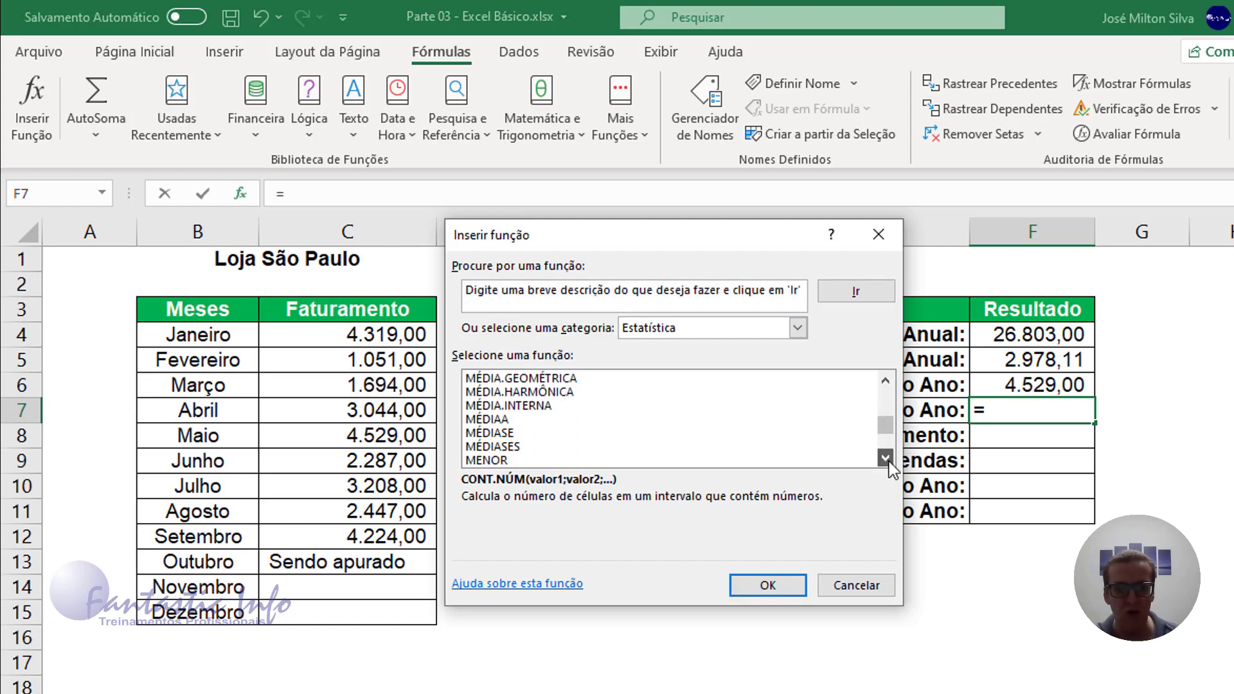
click(885, 459)
click(886, 459)
click(886, 459)
click(885, 459)
click(885, 459)
click(520, 407)
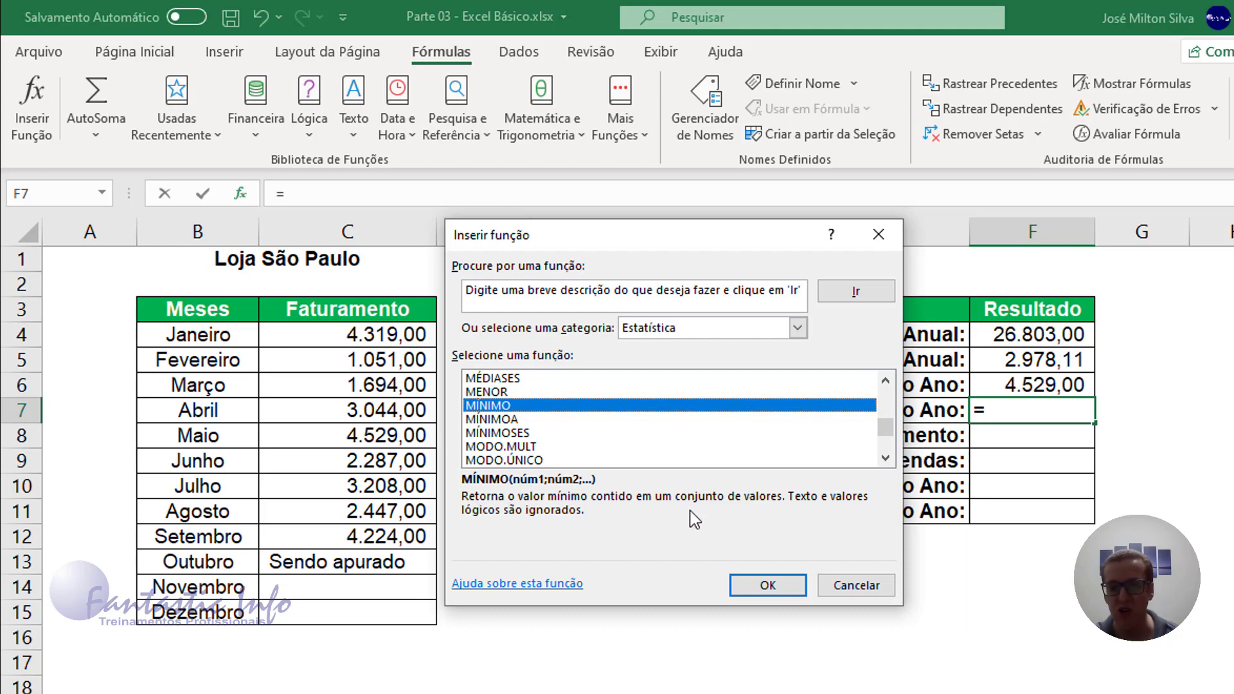
- Apply MÍNIMO in F7 to the monthly revenue range C4:C15
click(761, 586)
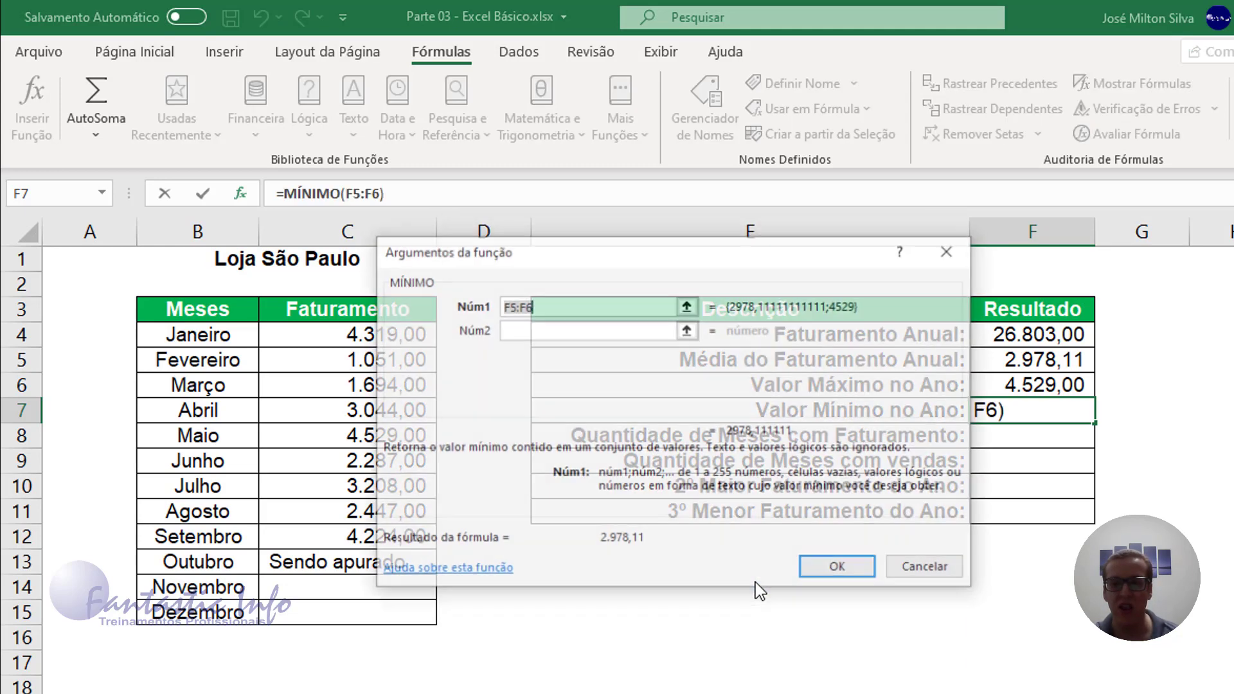
drag(540, 269, 576, 265)
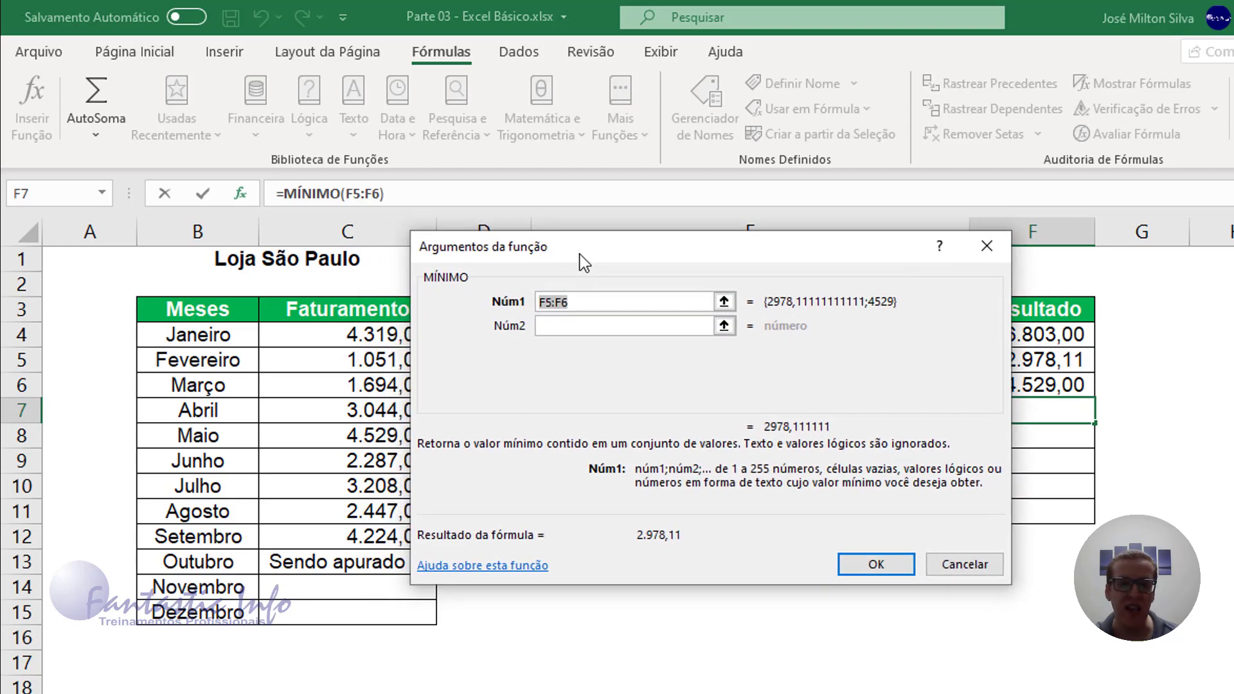
drag(376, 333, 373, 611)
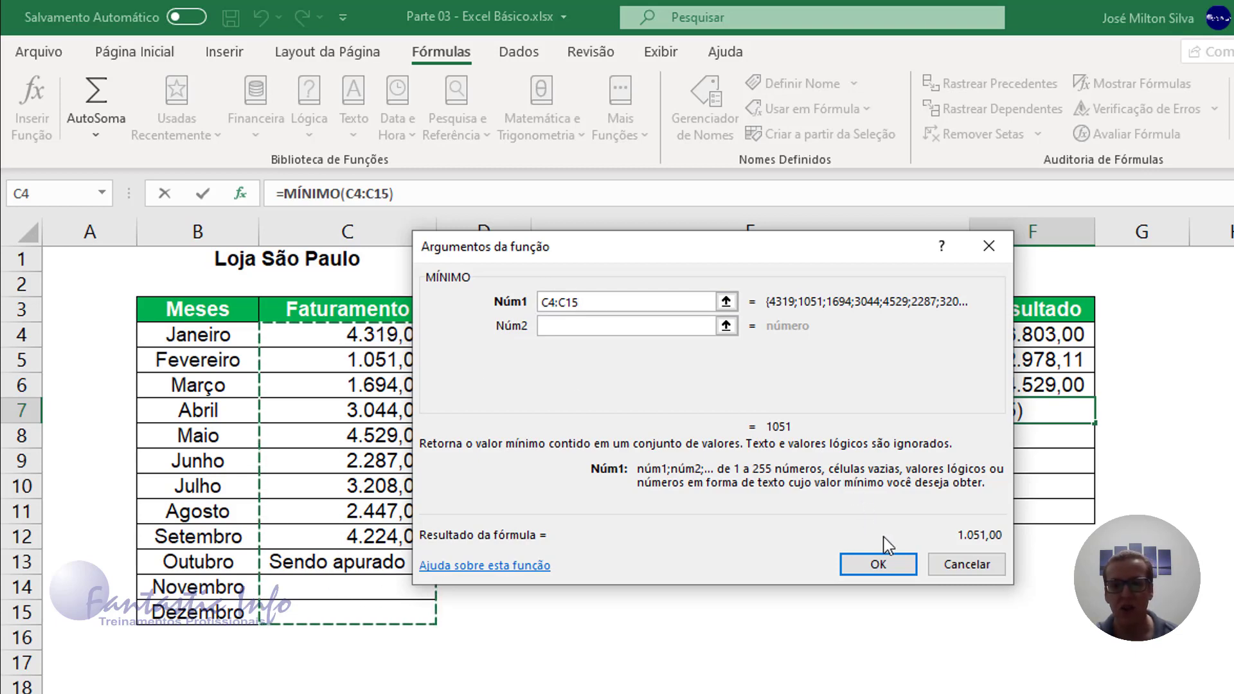
click(876, 564)
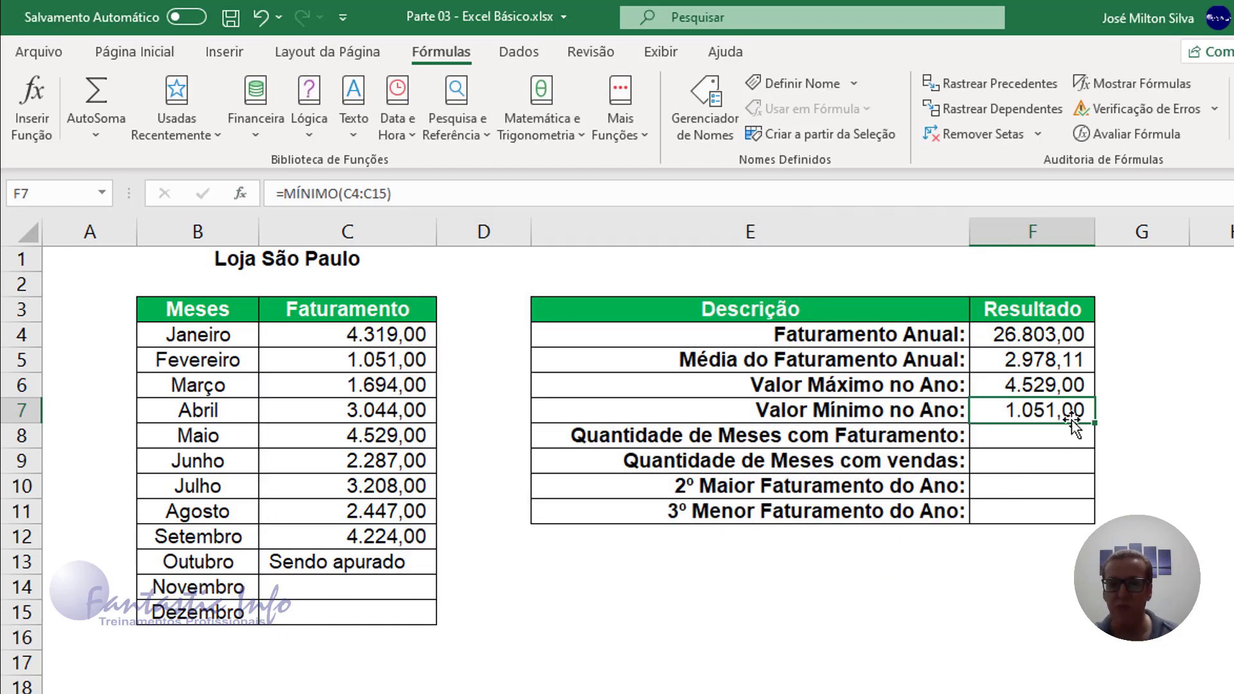
- Select result cell F8 and browse the function library categories from Financeira through Matemática e Trigonometria
click(1029, 434)
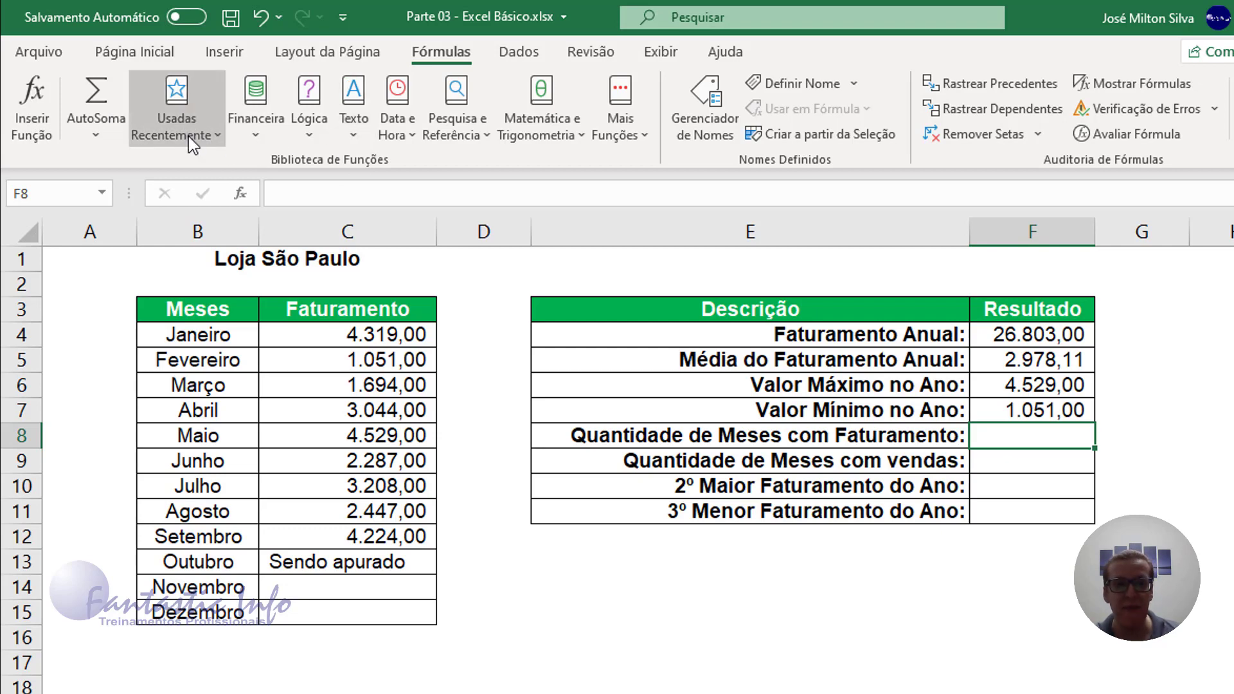
click(264, 139)
click(310, 137)
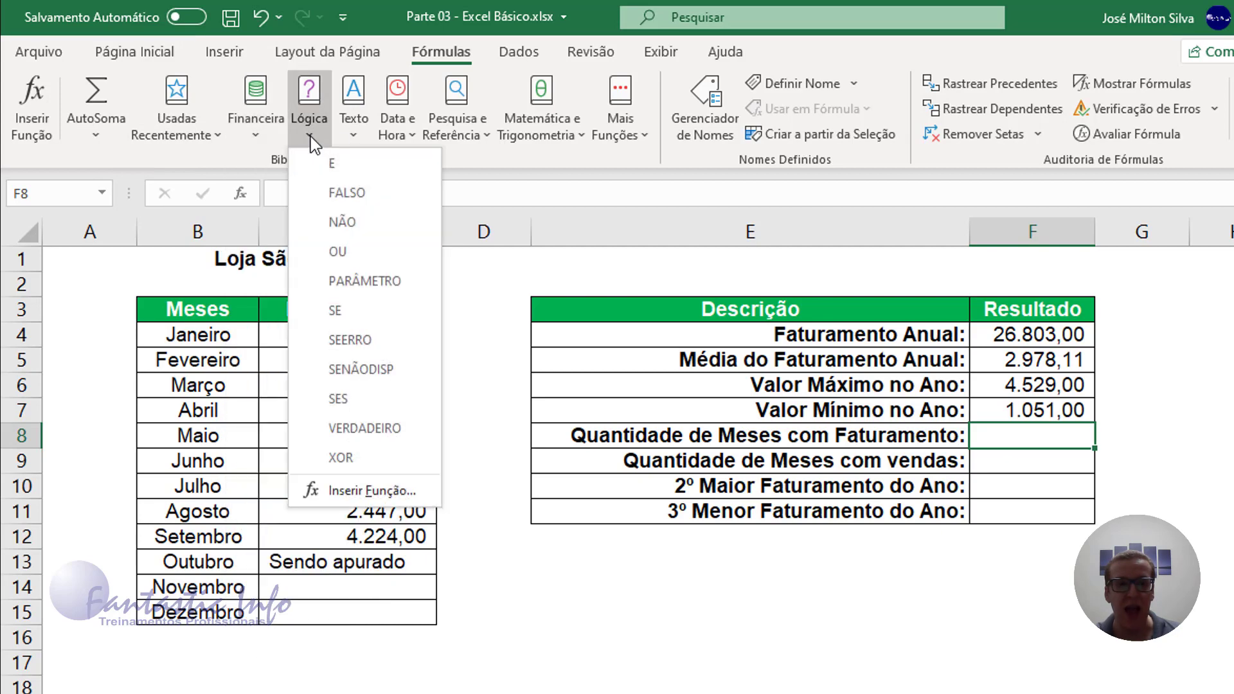
click(349, 136)
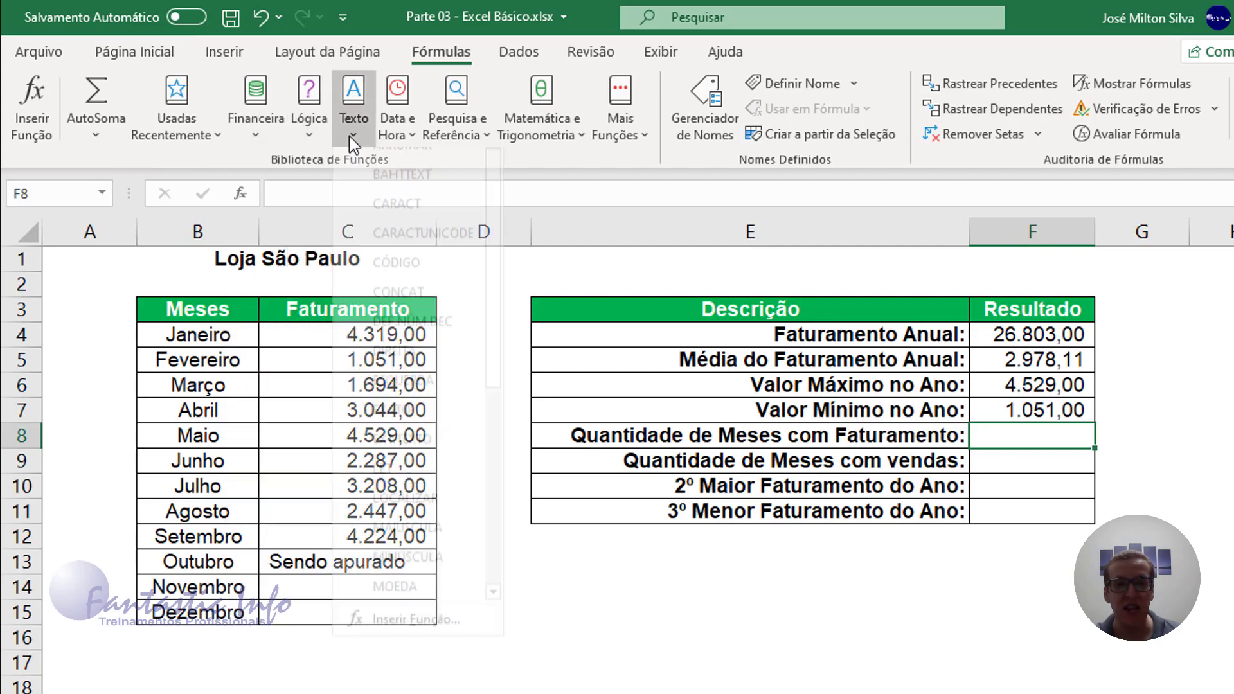
click(410, 134)
scroll(460, 194, down, 3)
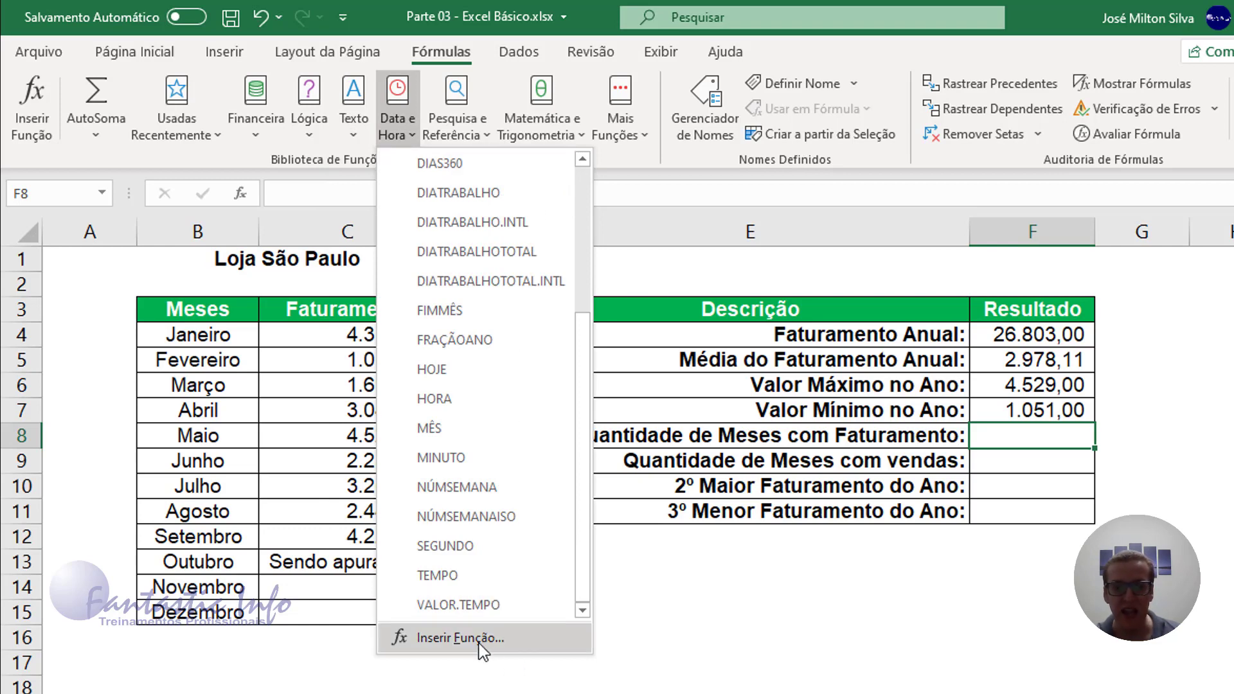
click(482, 136)
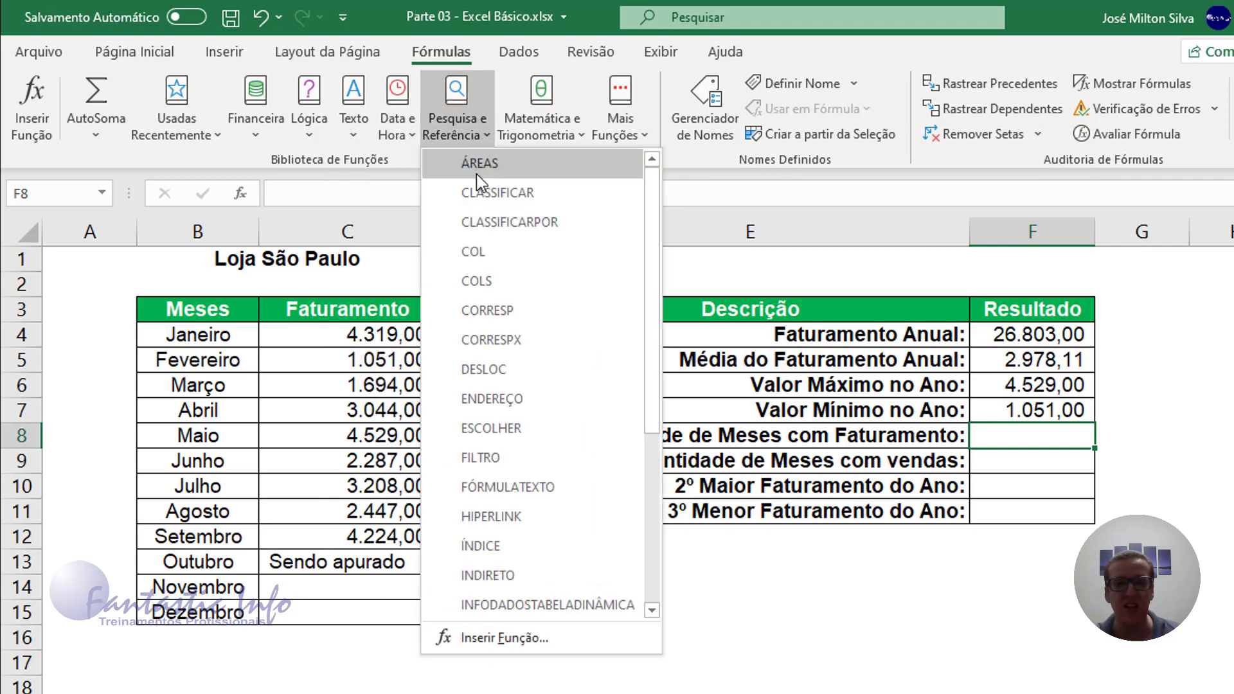
scroll(545, 550, down, 3)
scroll(545, 488, up, 3)
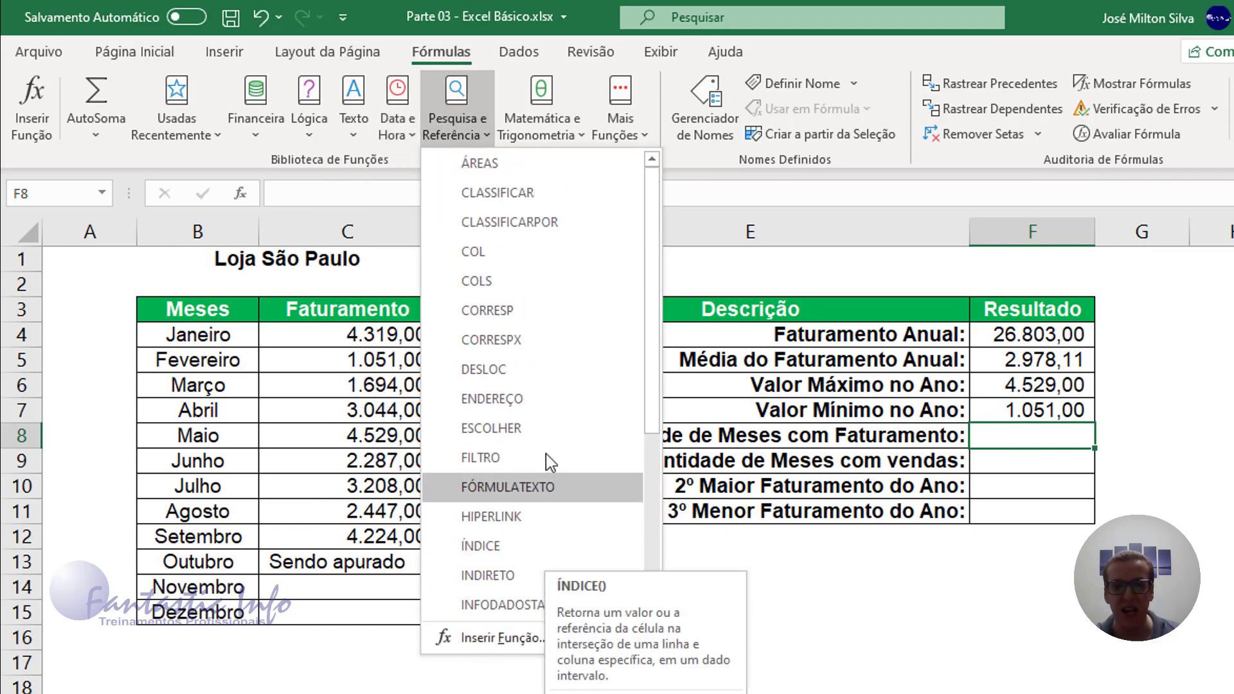
click(581, 134)
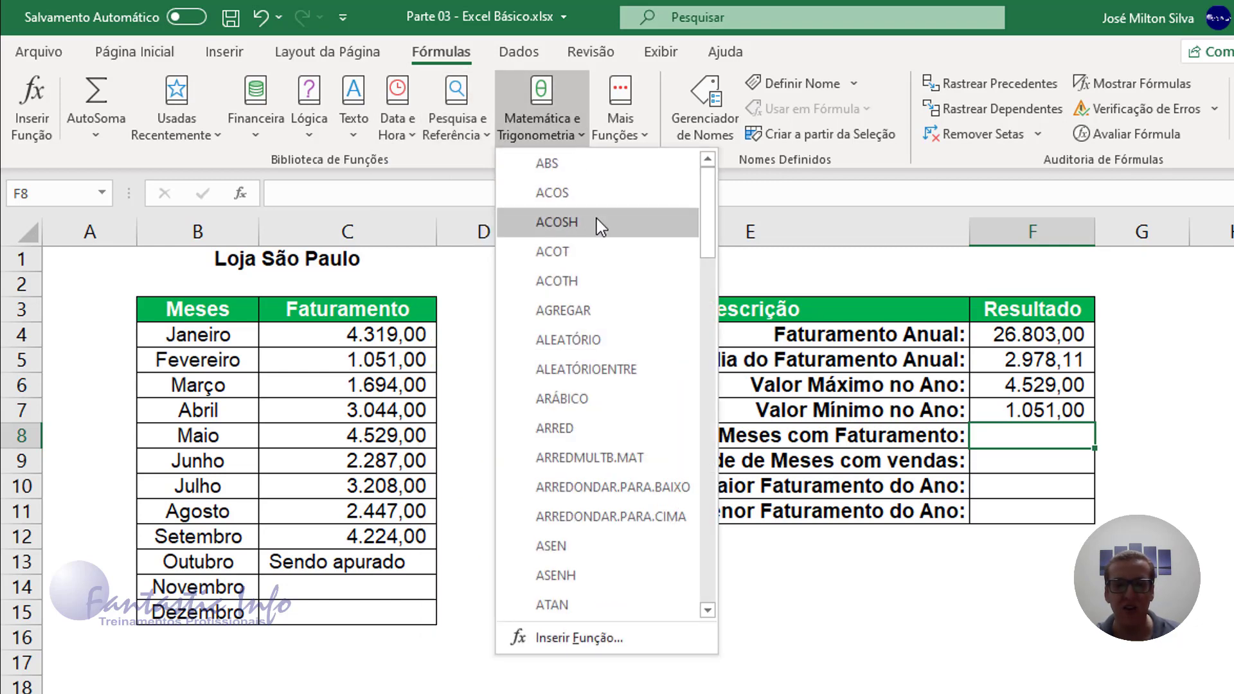
scroll(602, 277, down, 3)
scroll(602, 274, down, 5)
scroll(599, 257, up, 8)
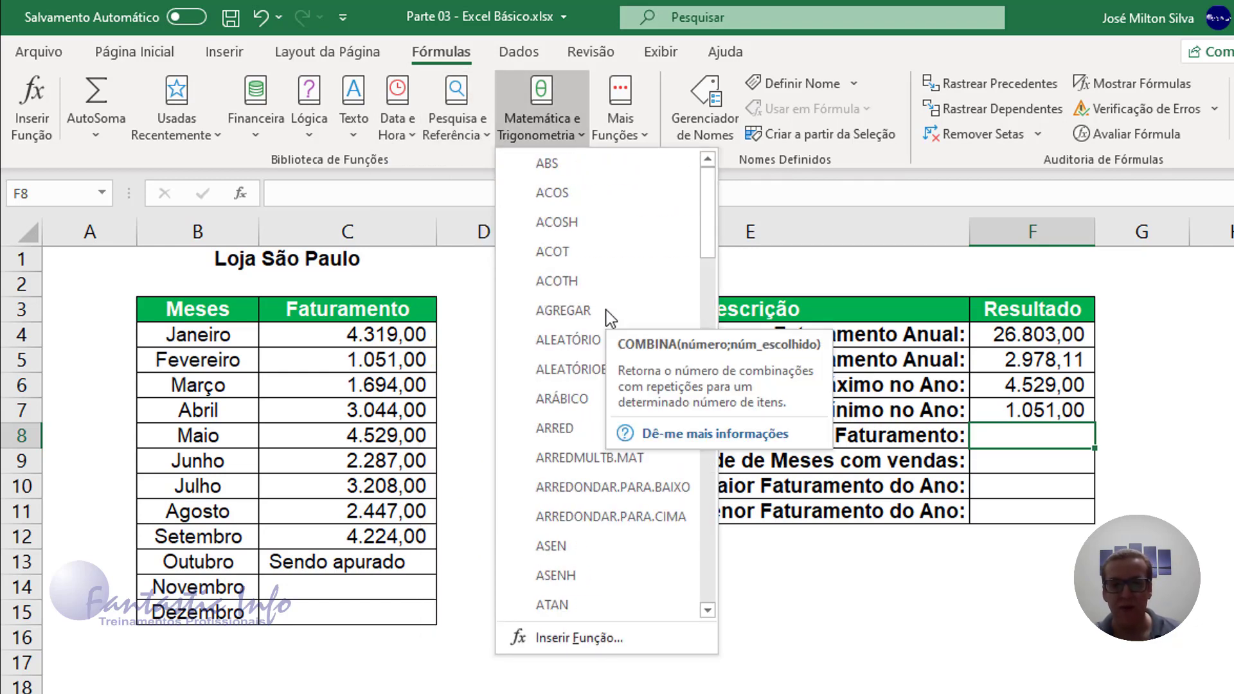
- Calculate the Quantidade de Meses com Faturamento in F8 with the statistical function CONT.NÚM over the range C4:C15
click(645, 135)
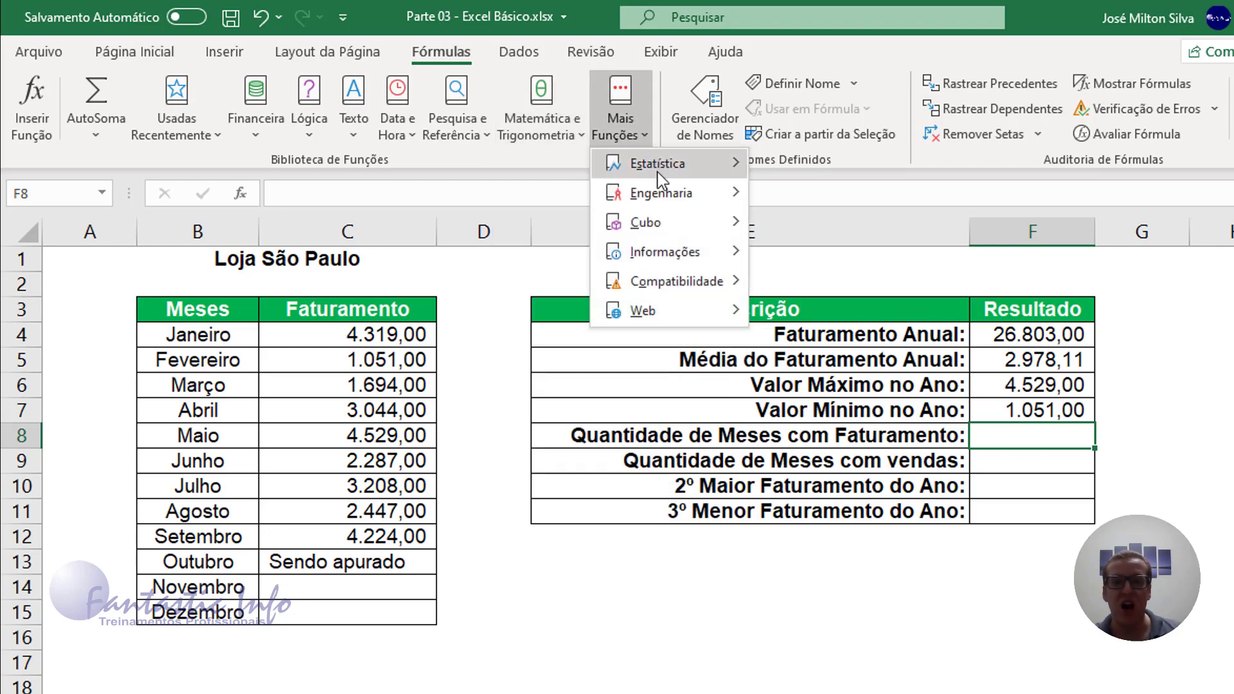
mouse_move(657, 172)
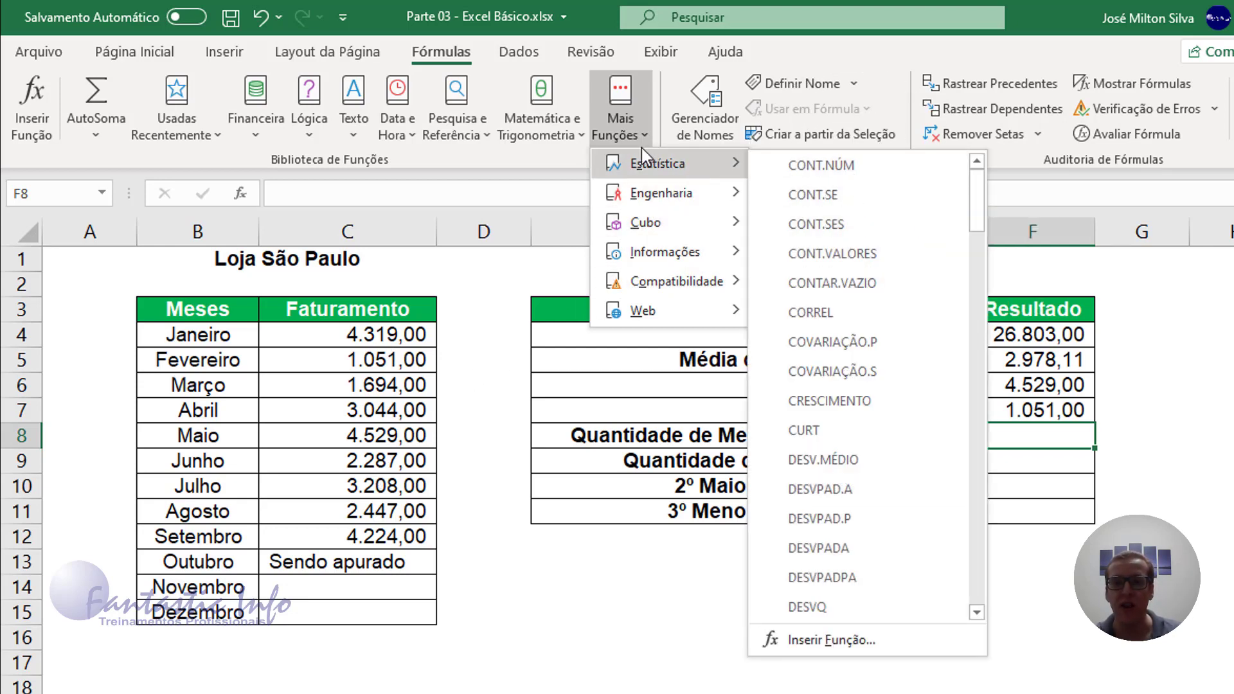
click(843, 165)
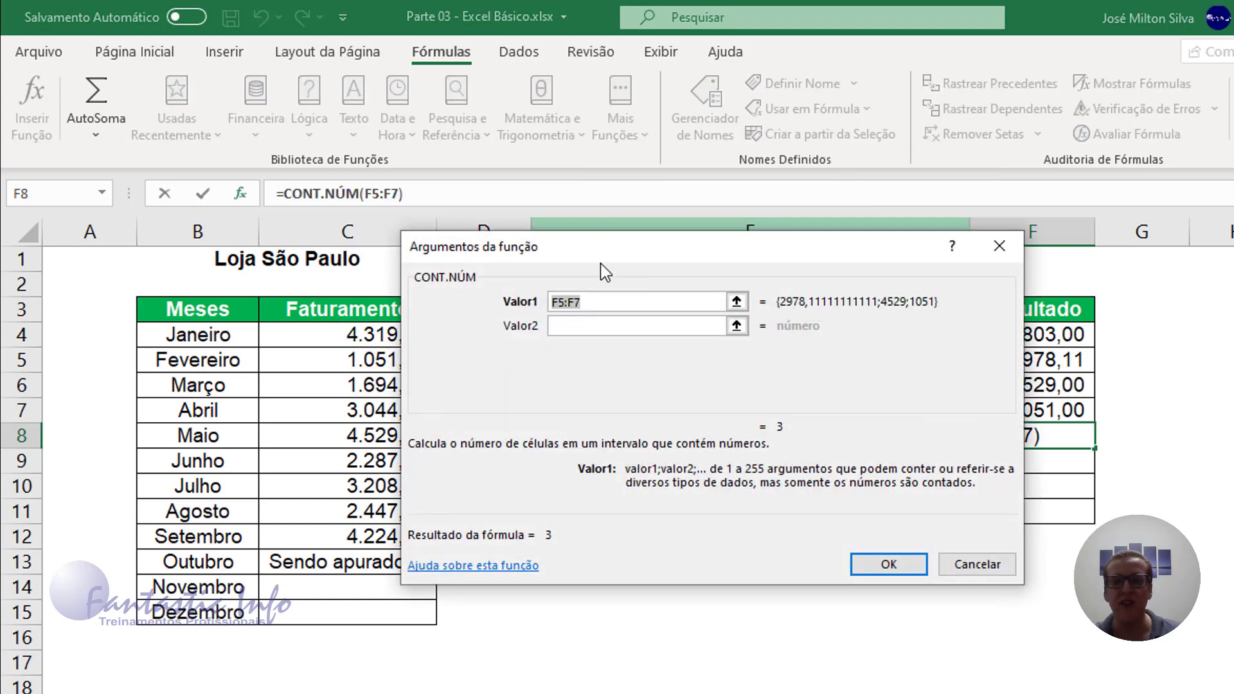
drag(332, 337, 337, 614)
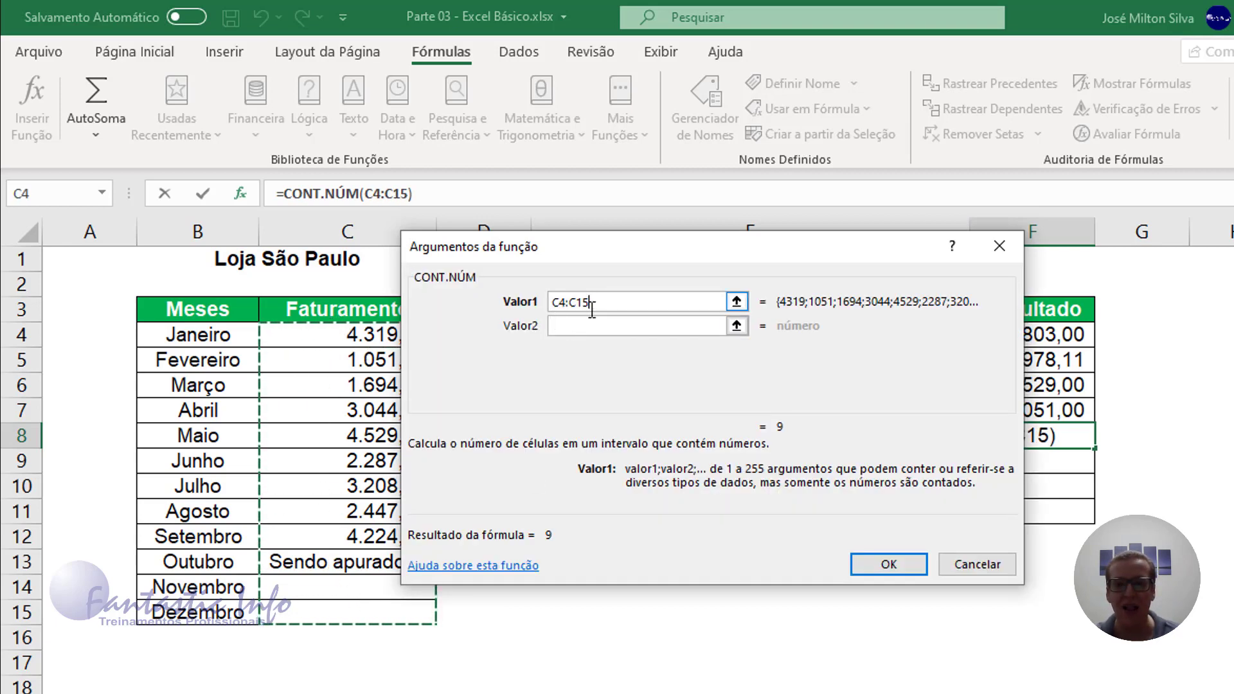
click(887, 566)
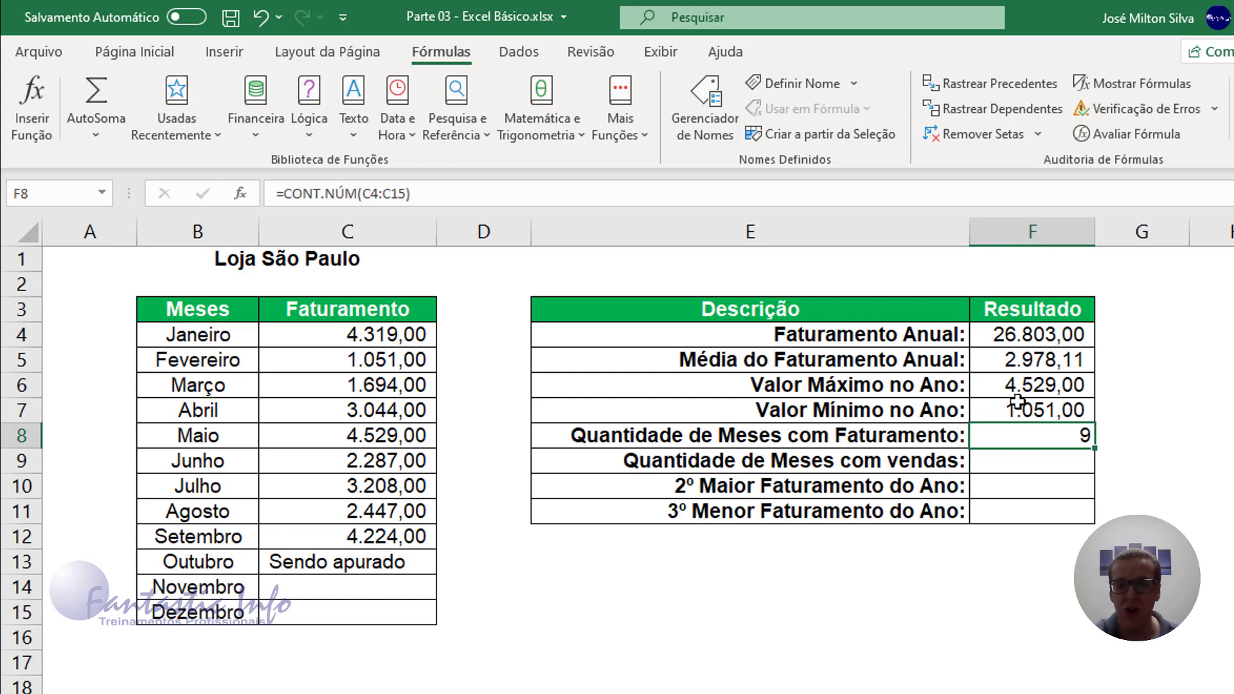
- Calculate the Quantidade de Meses com vendas in F9 with the statistical function CONT.VALORES over the range C4:C15
click(1028, 466)
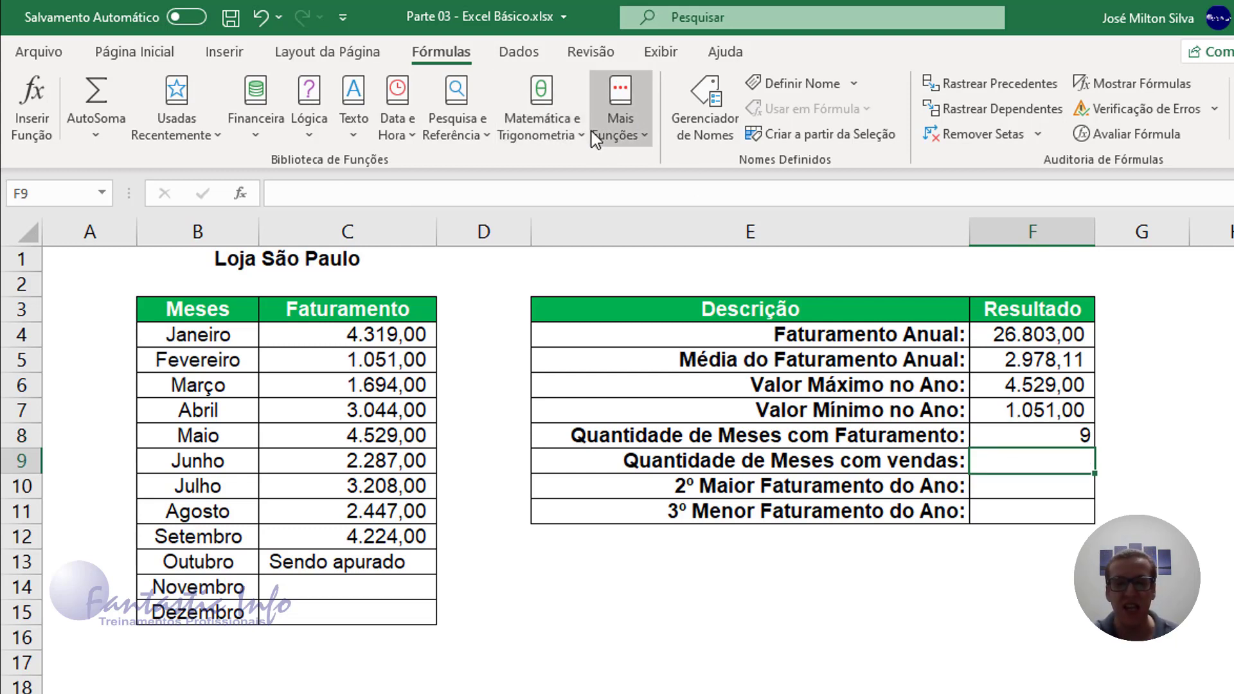
click(643, 139)
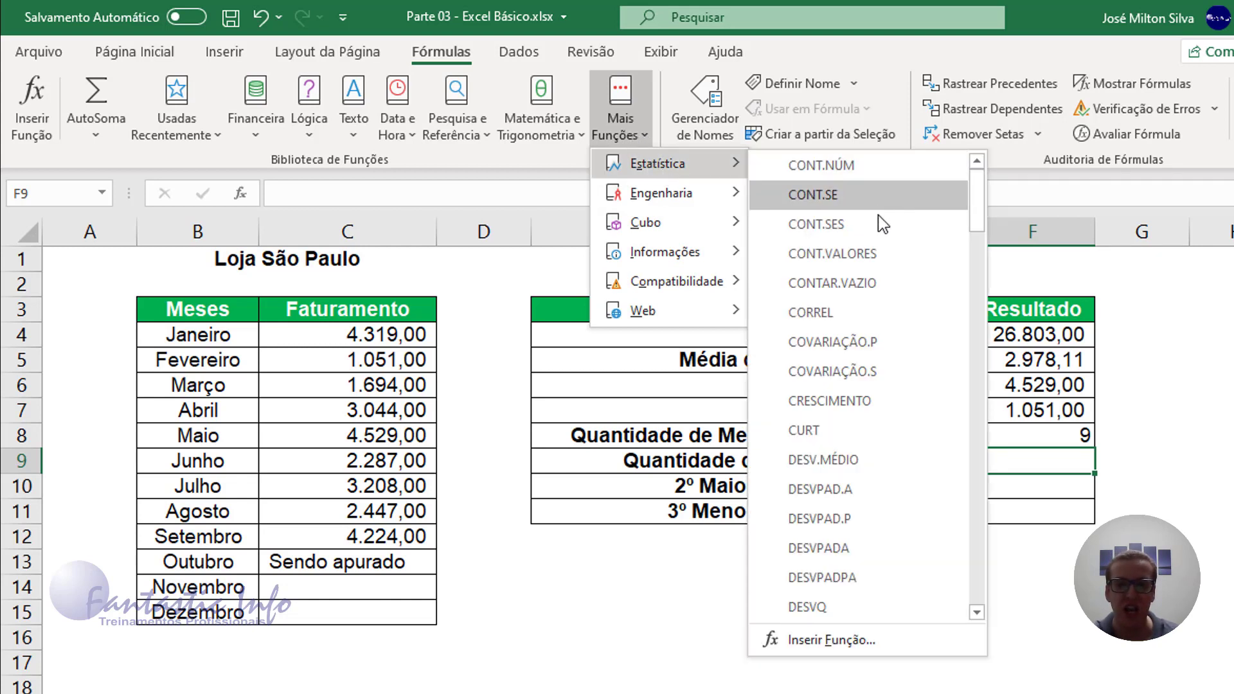
click(867, 256)
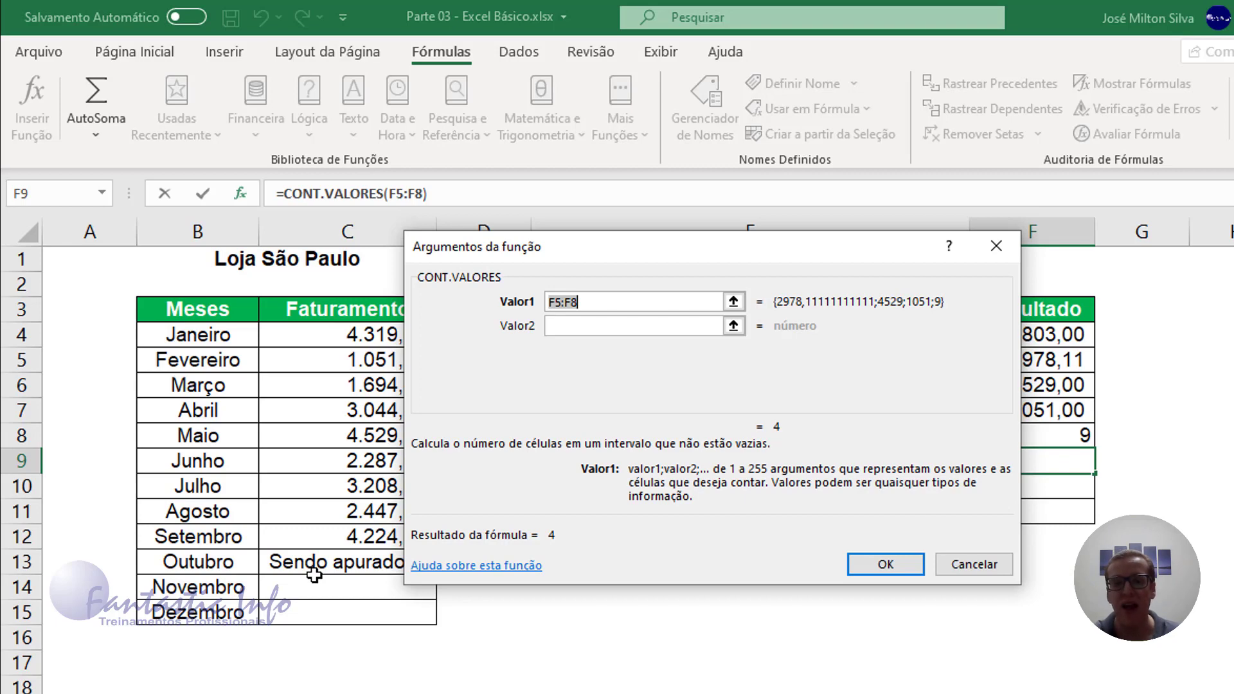
click(333, 336)
drag(332, 345, 346, 610)
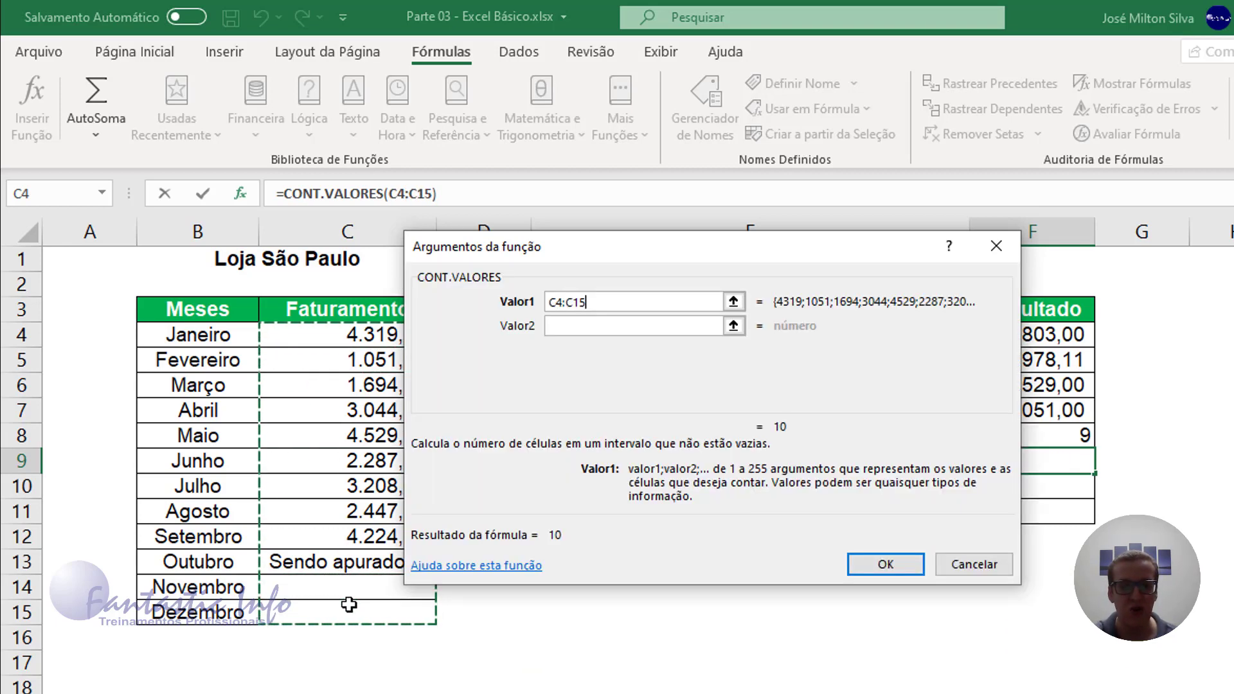
click(885, 564)
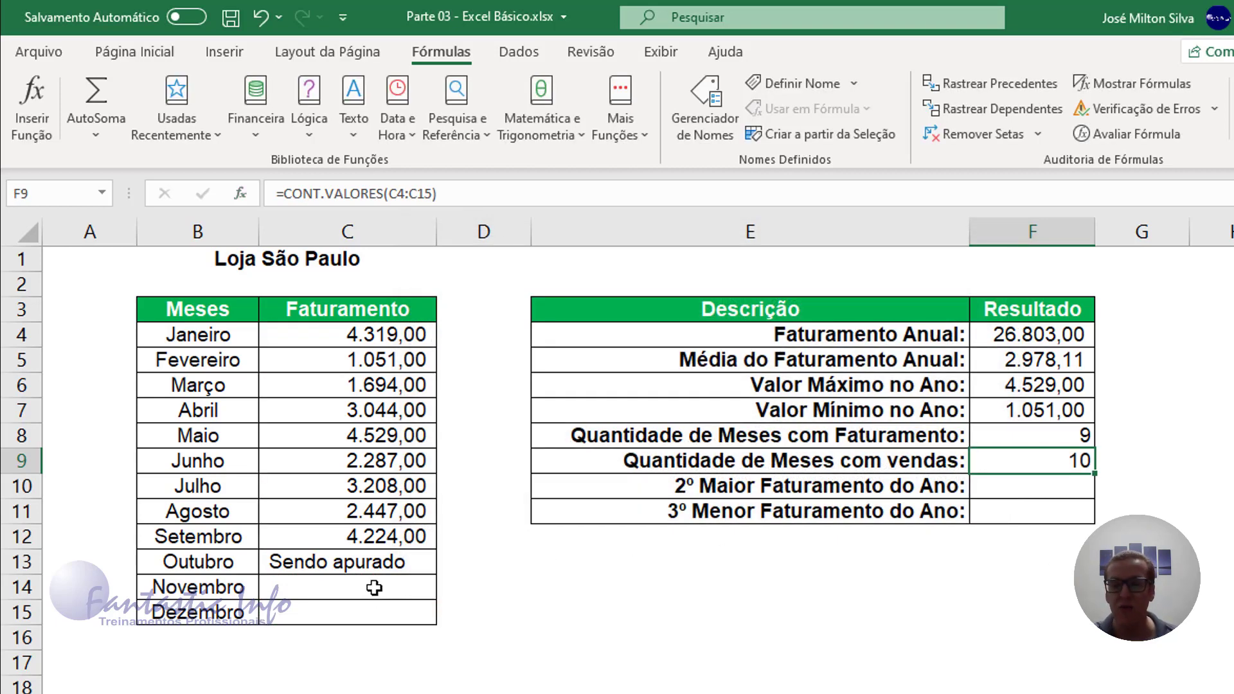
- Enter =MAIOR(C4:C15;2) in F10 to return the 2º Maior Faturamento do Ano
click(1042, 508)
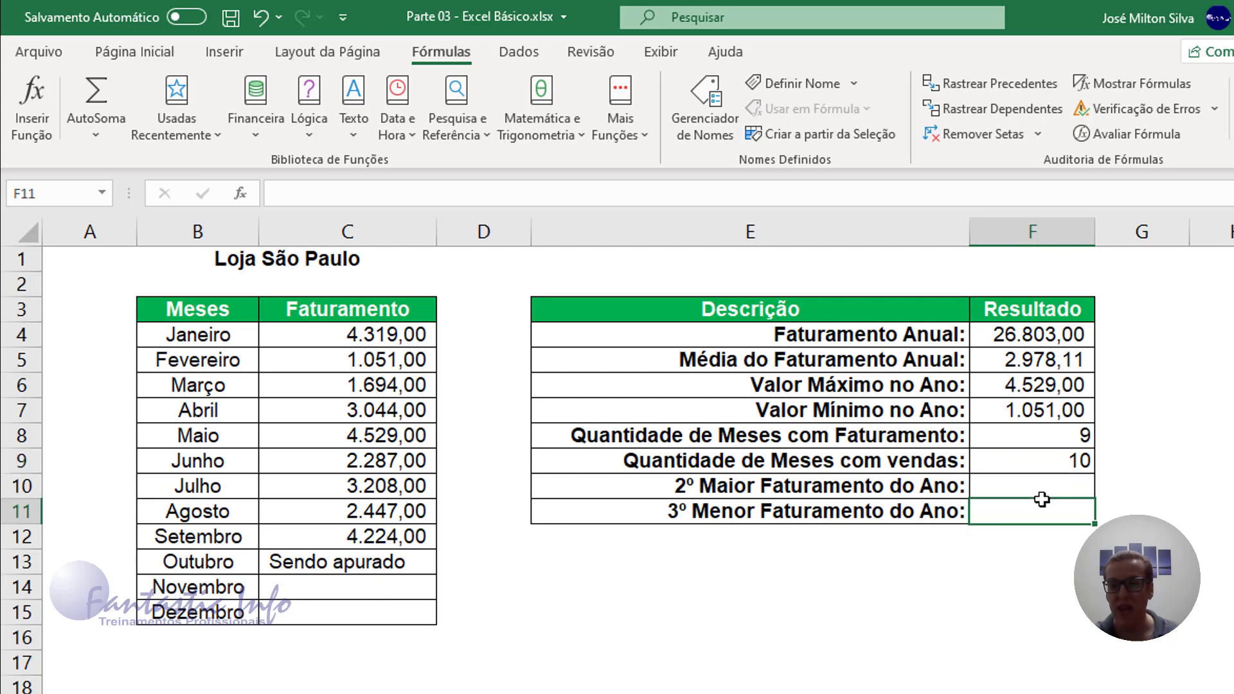
click(1041, 495)
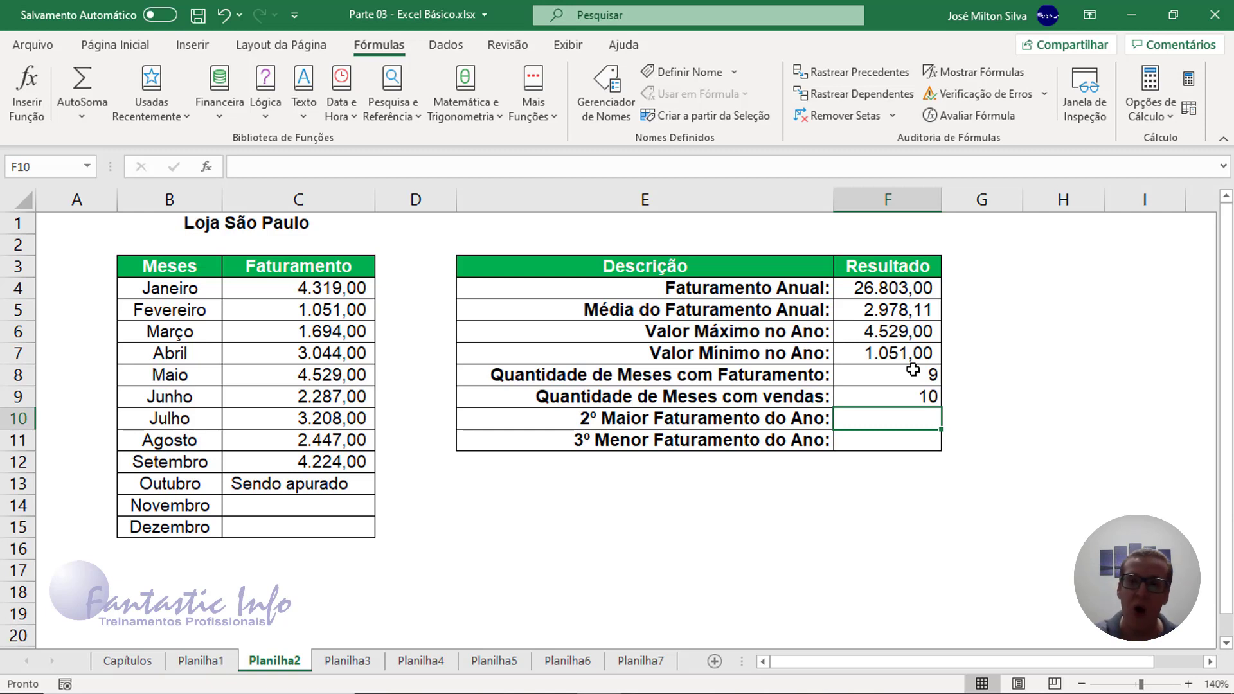
text(=)
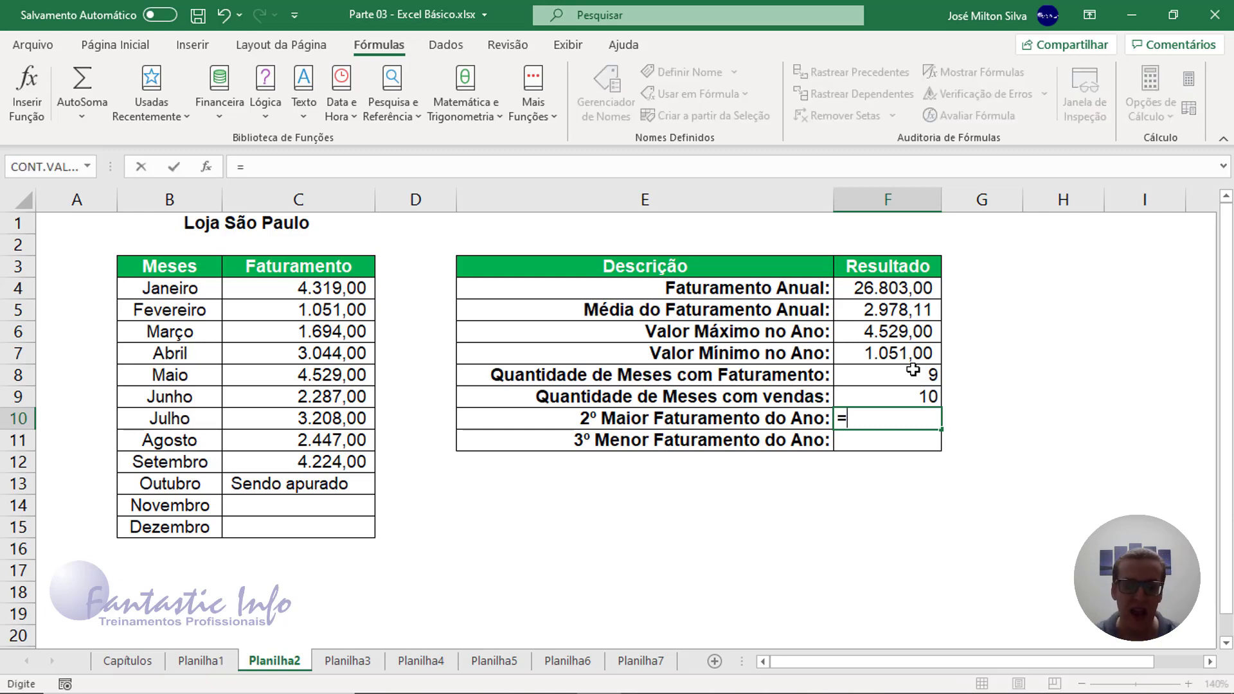
text(MAIOR)
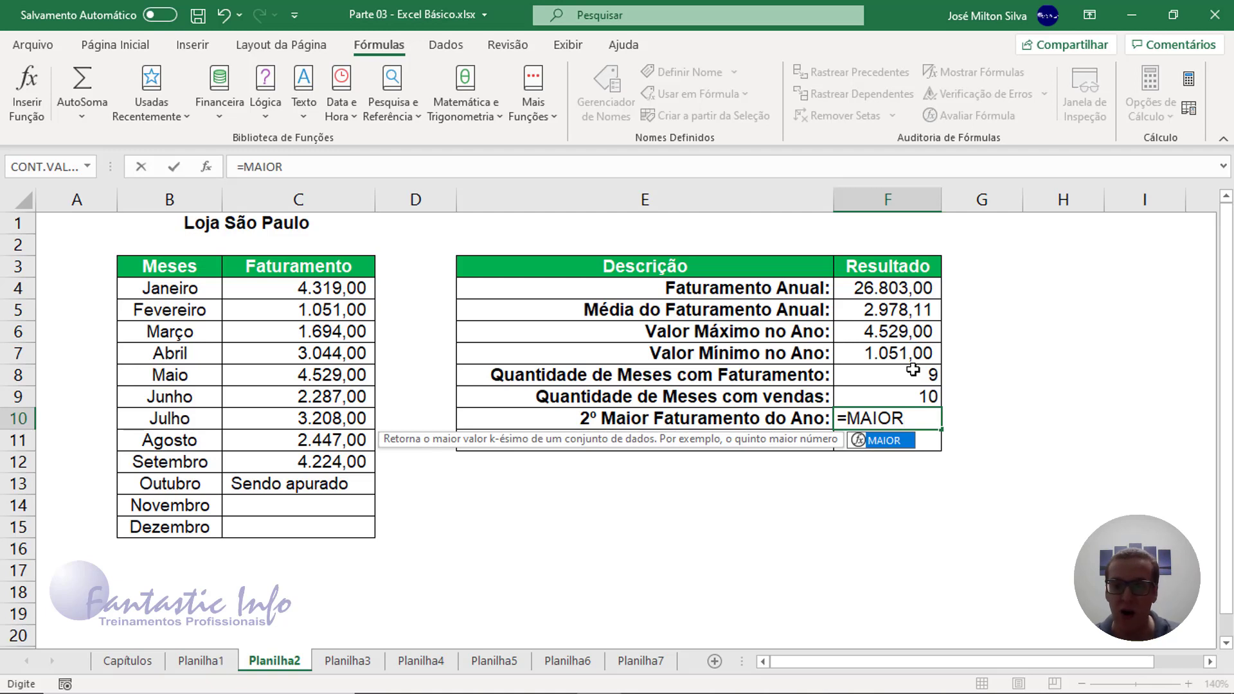
text((()
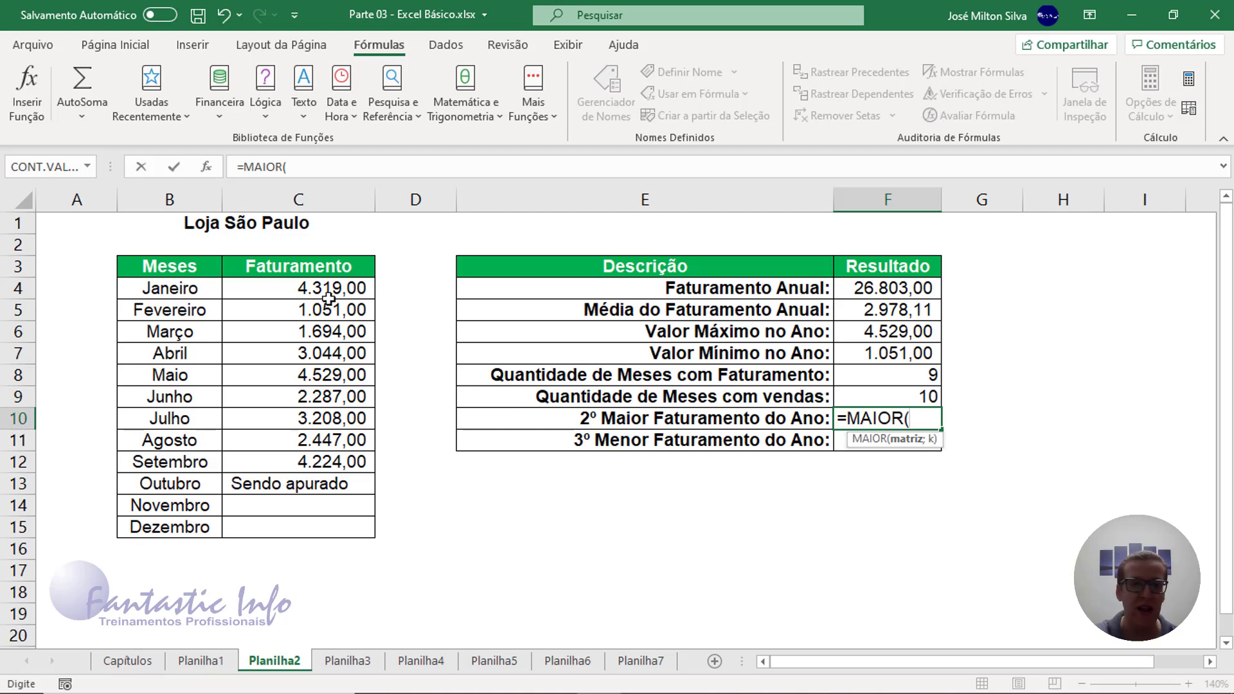
drag(324, 291, 322, 524)
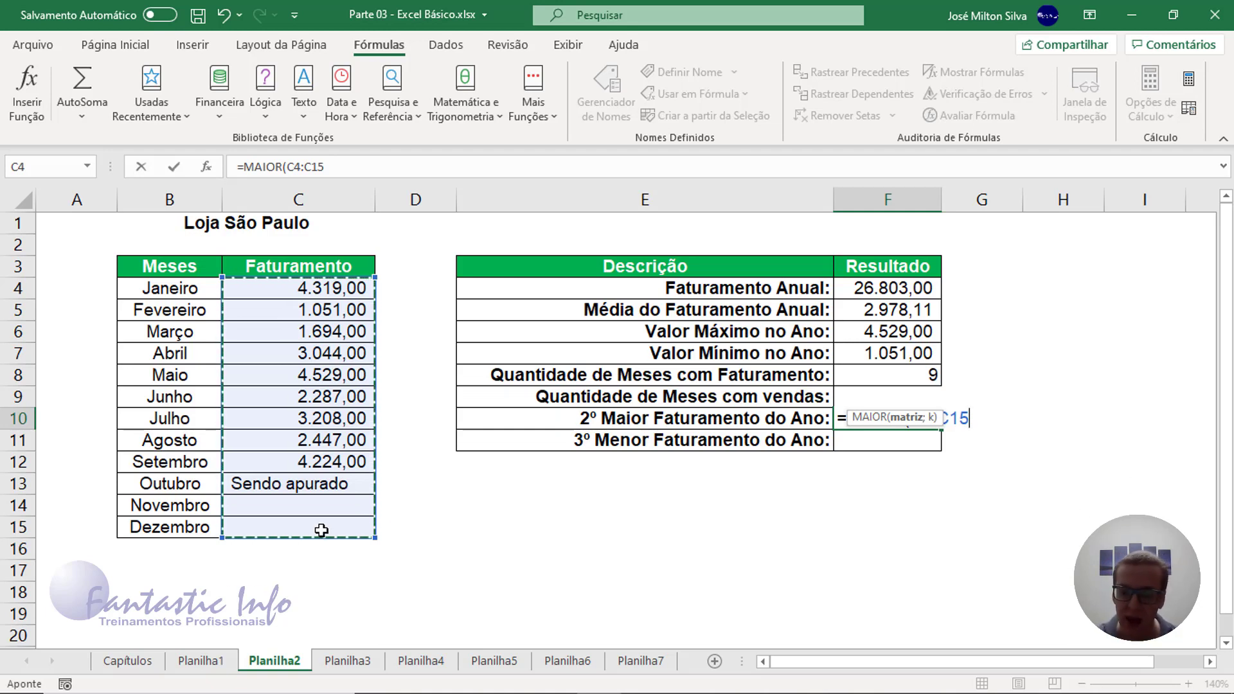
text(;)
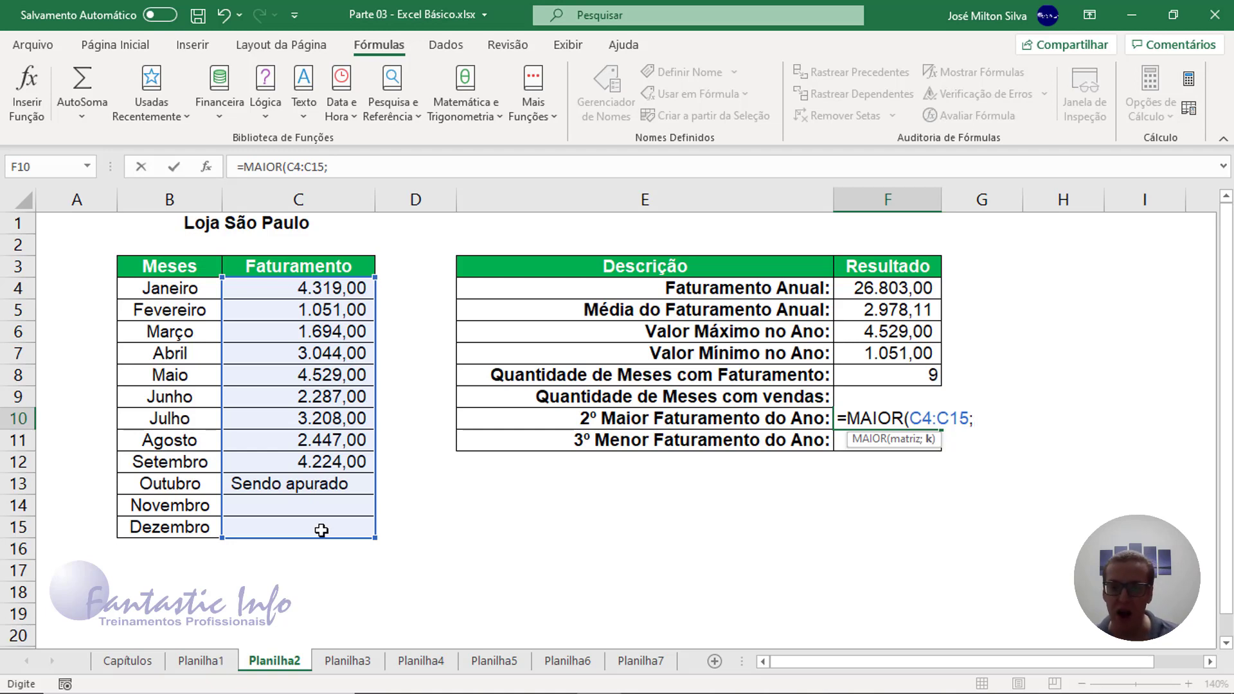
text(2)
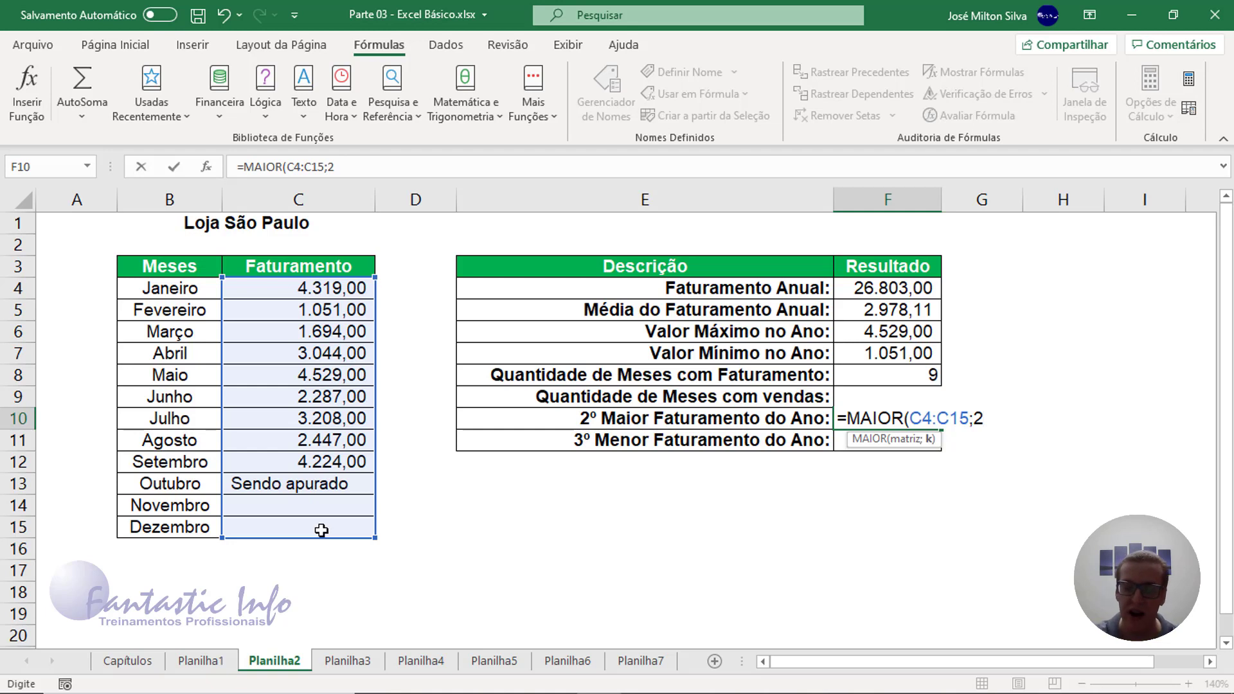
text())
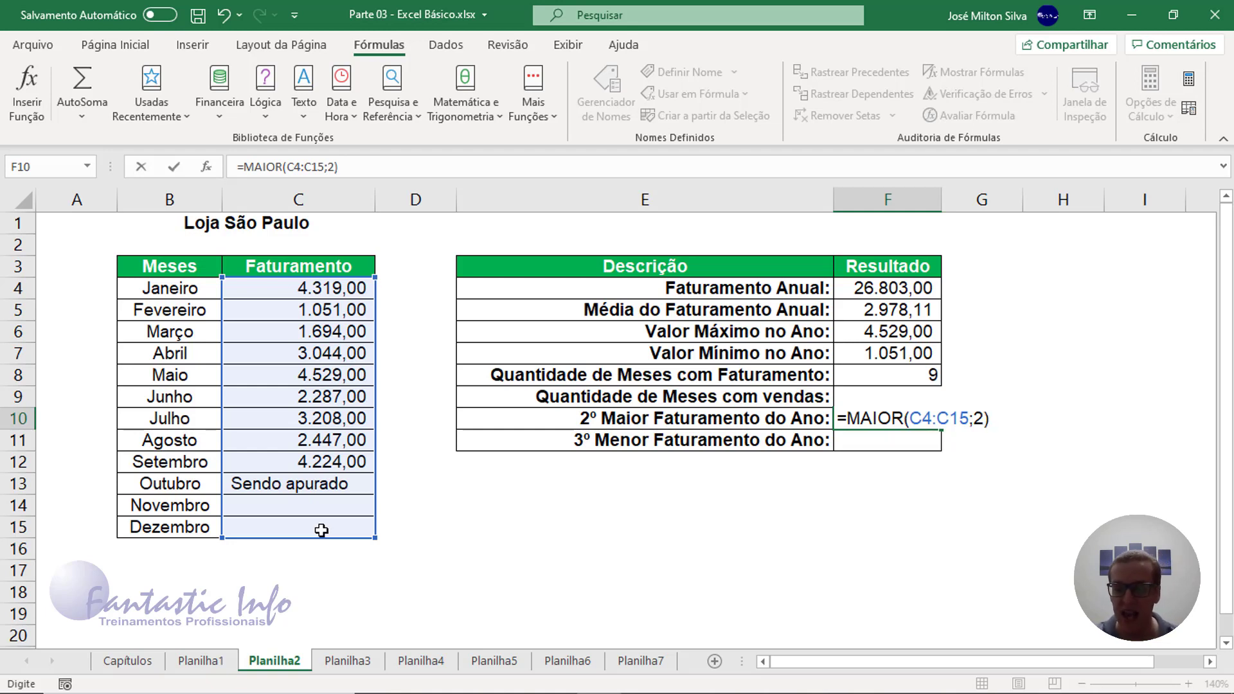
key(Return)
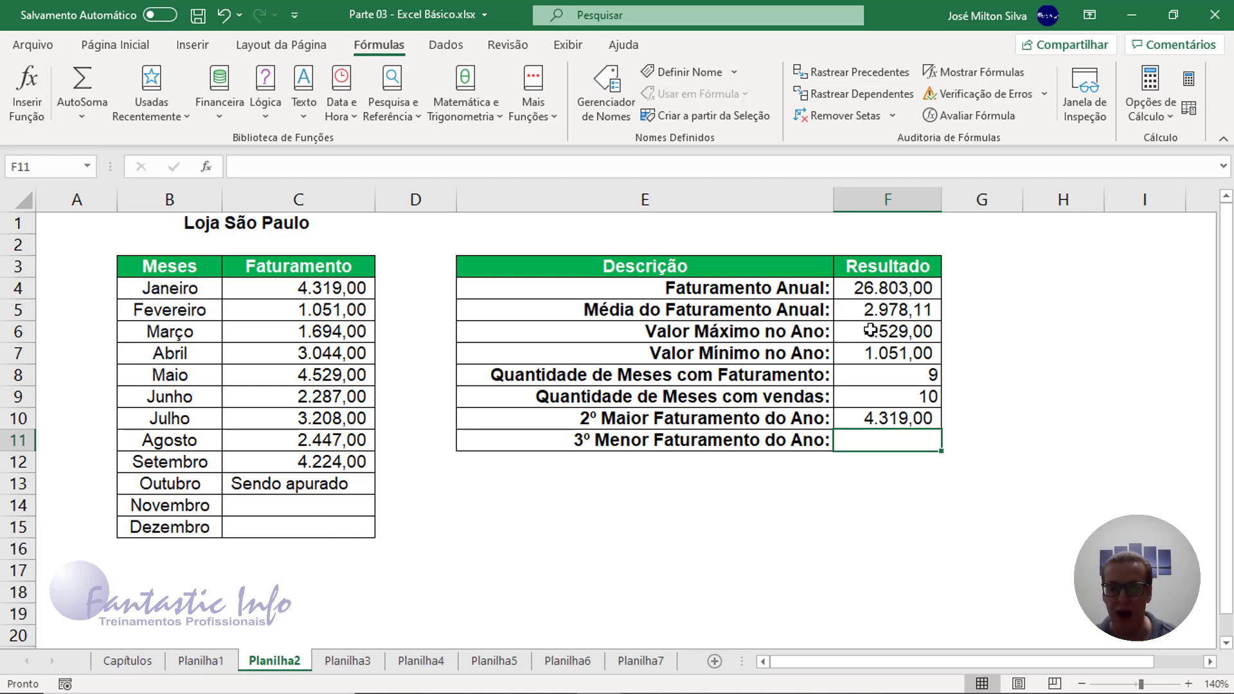
- Compare F10 with the Valor Máximo in F6 and try k = 1 in the MAIOR formula of F10
click(872, 335)
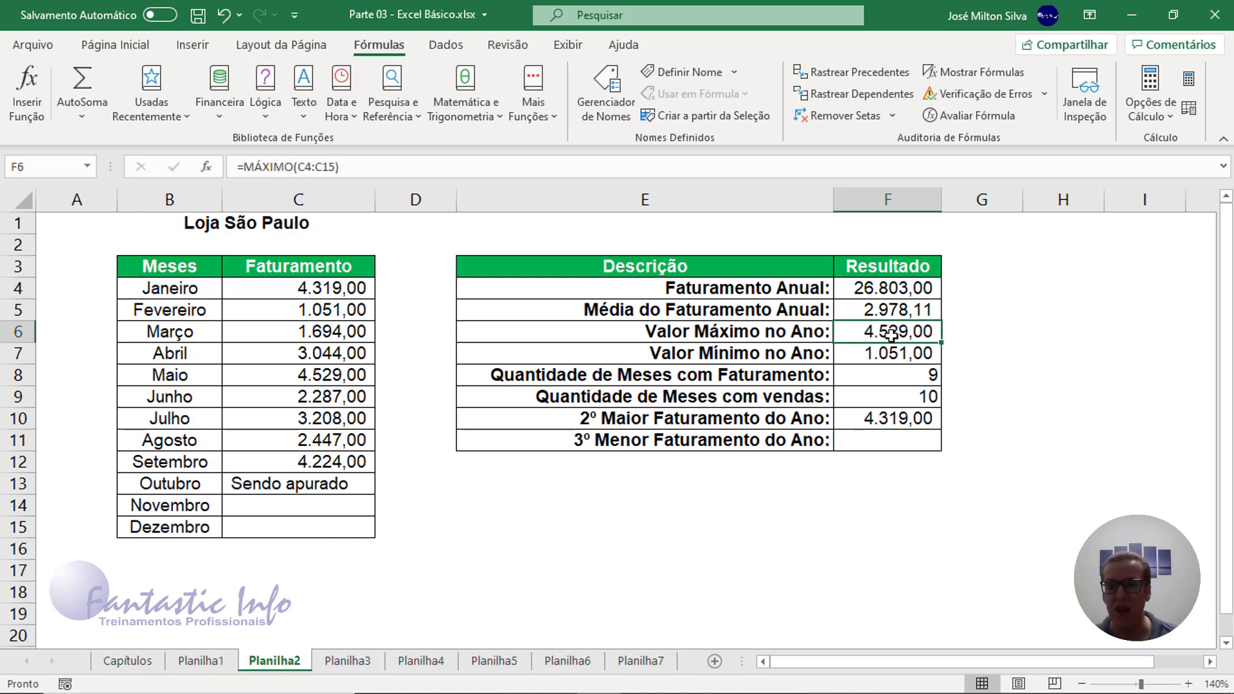
click(895, 416)
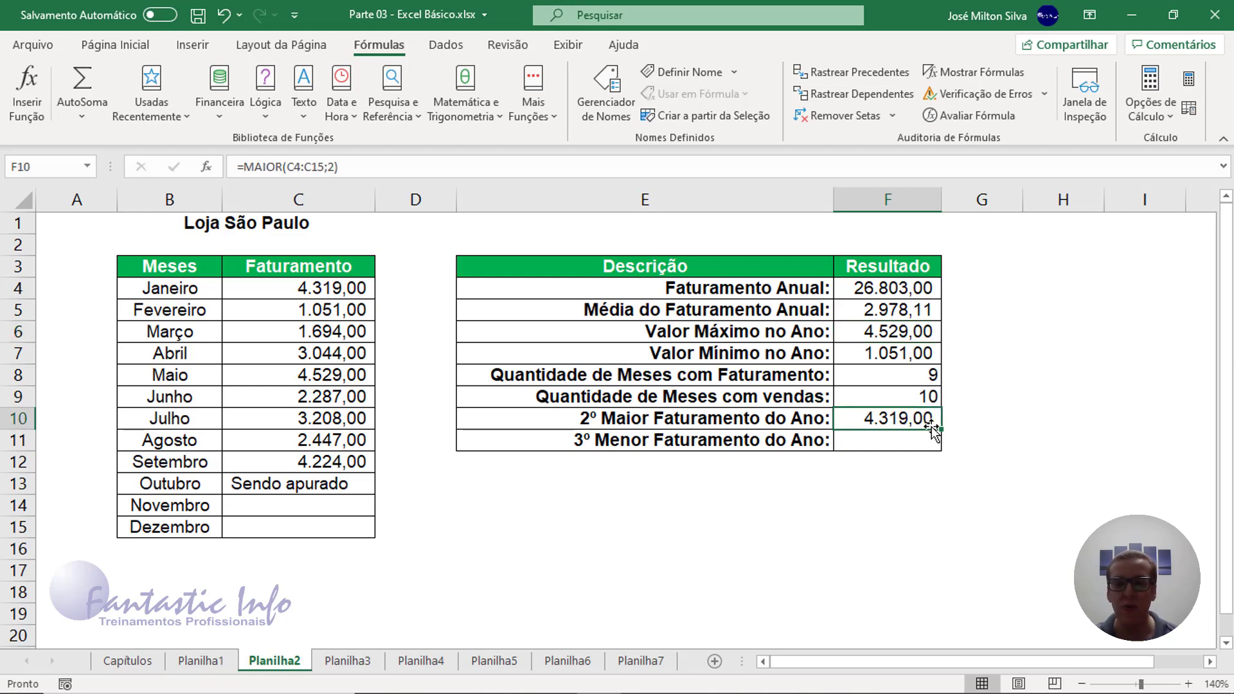
double_click(913, 419)
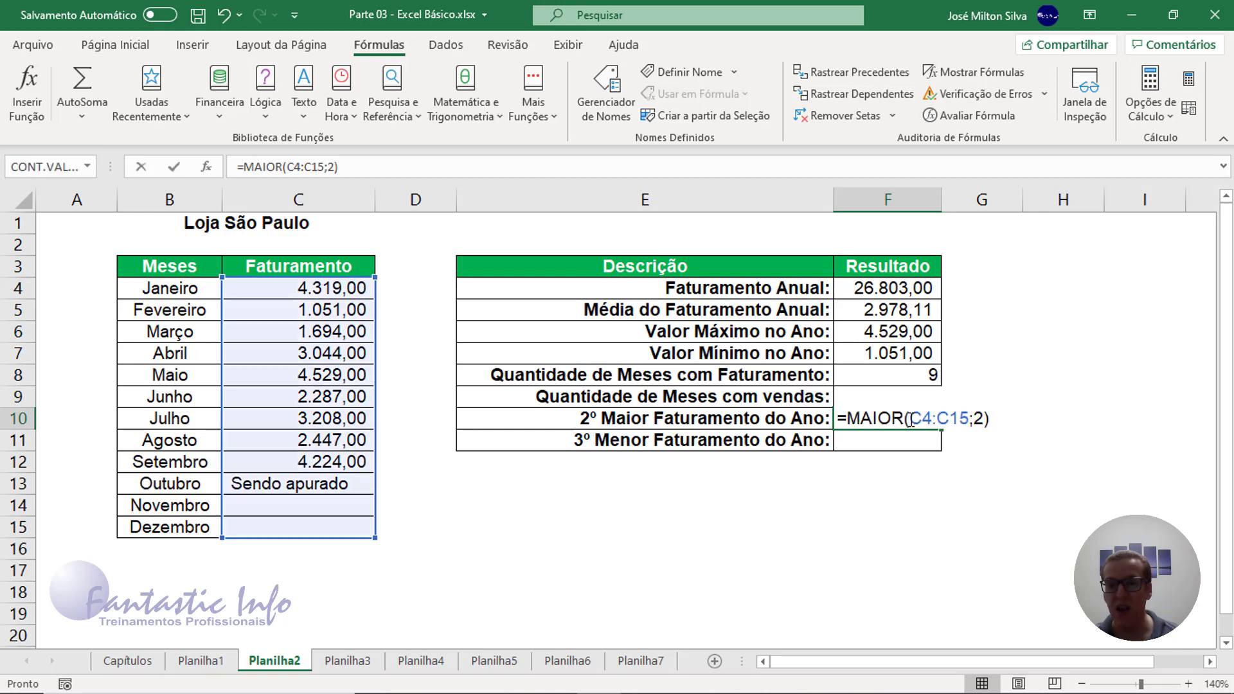
click(978, 419)
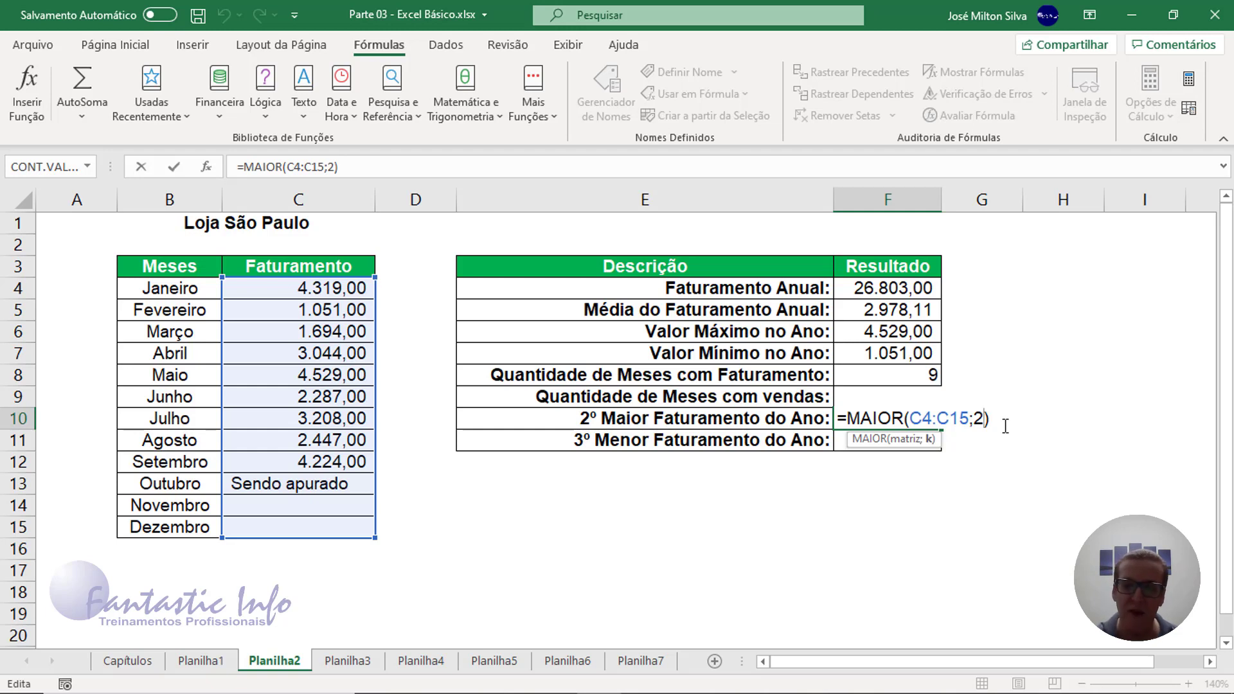
key(BackSpace)
text(1)
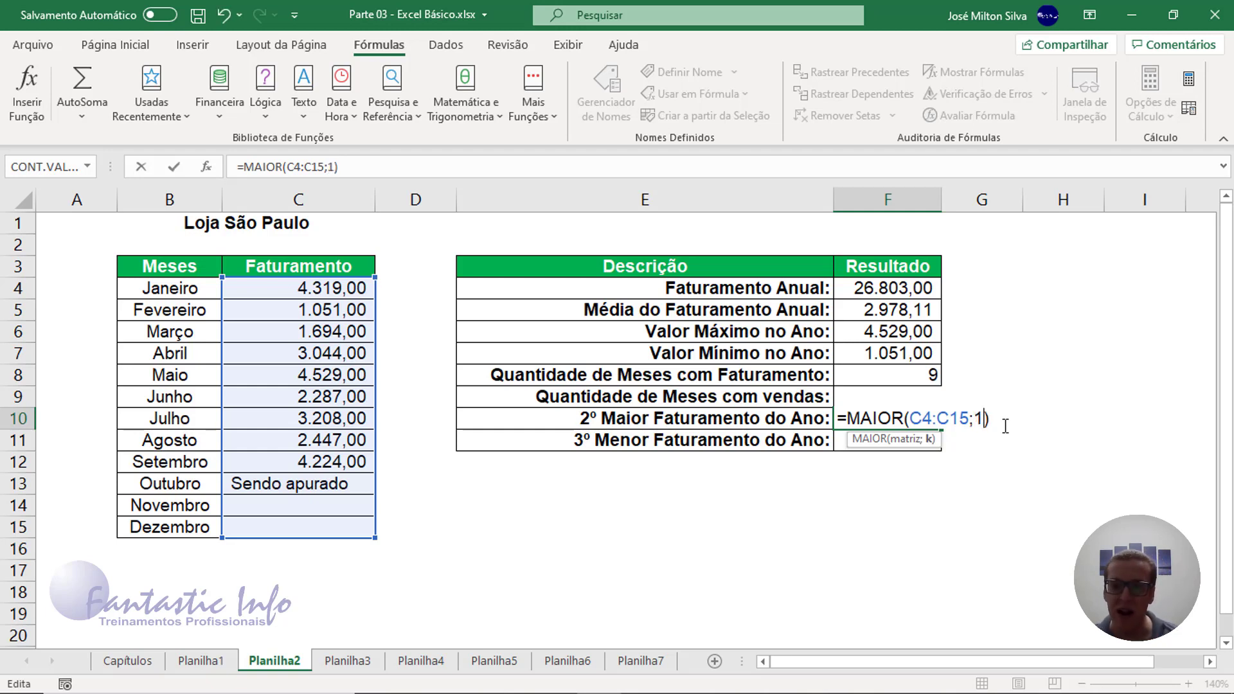
key(Return)
click(891, 416)
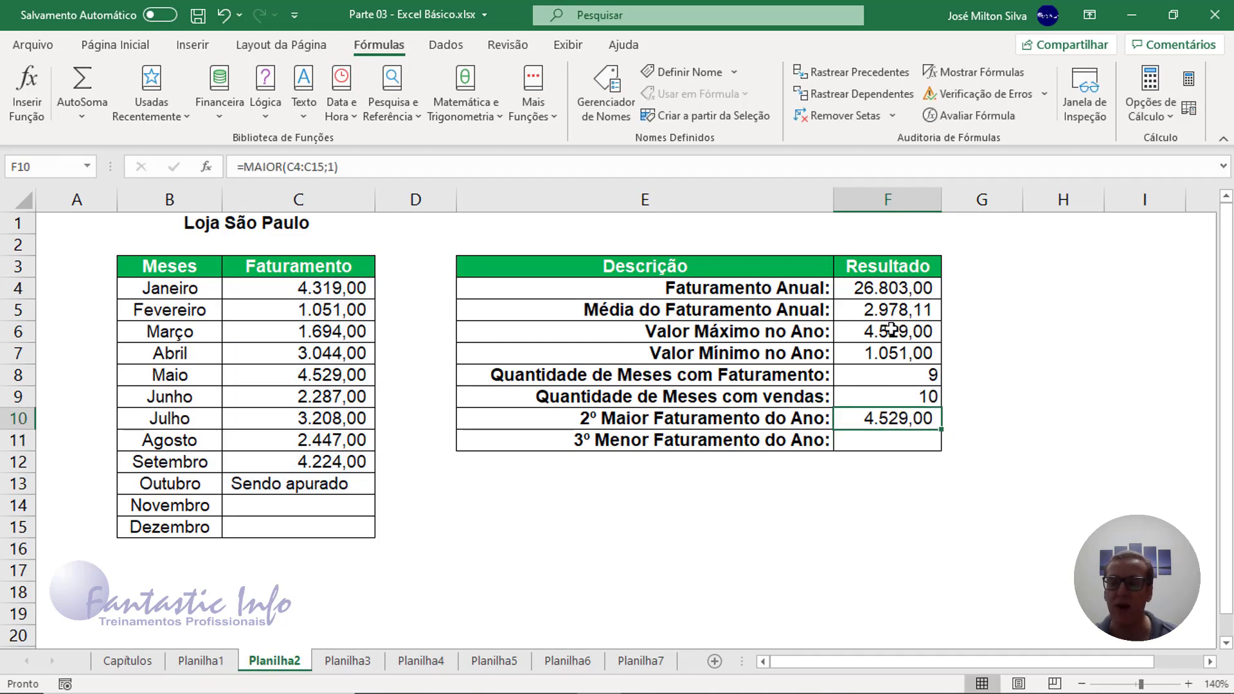
- Set the k argument of the MAIOR formula in F10 back to 2
double_click(925, 419)
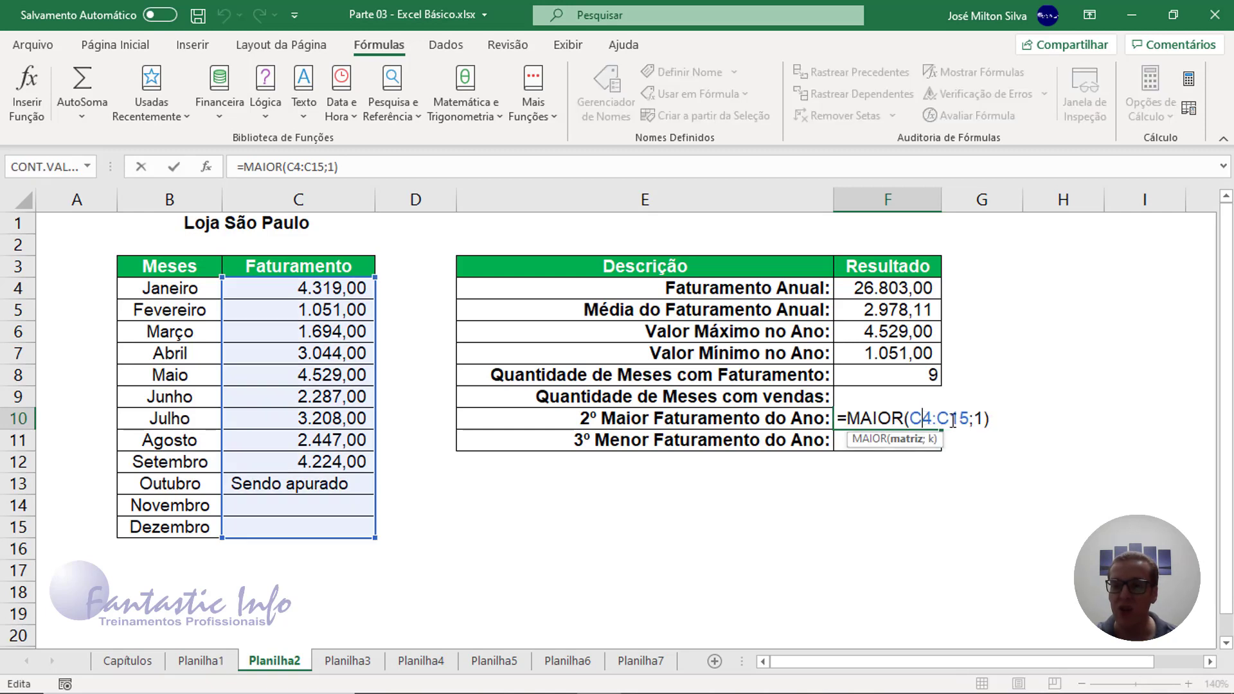
click(982, 419)
key(BackSpace)
text(2)
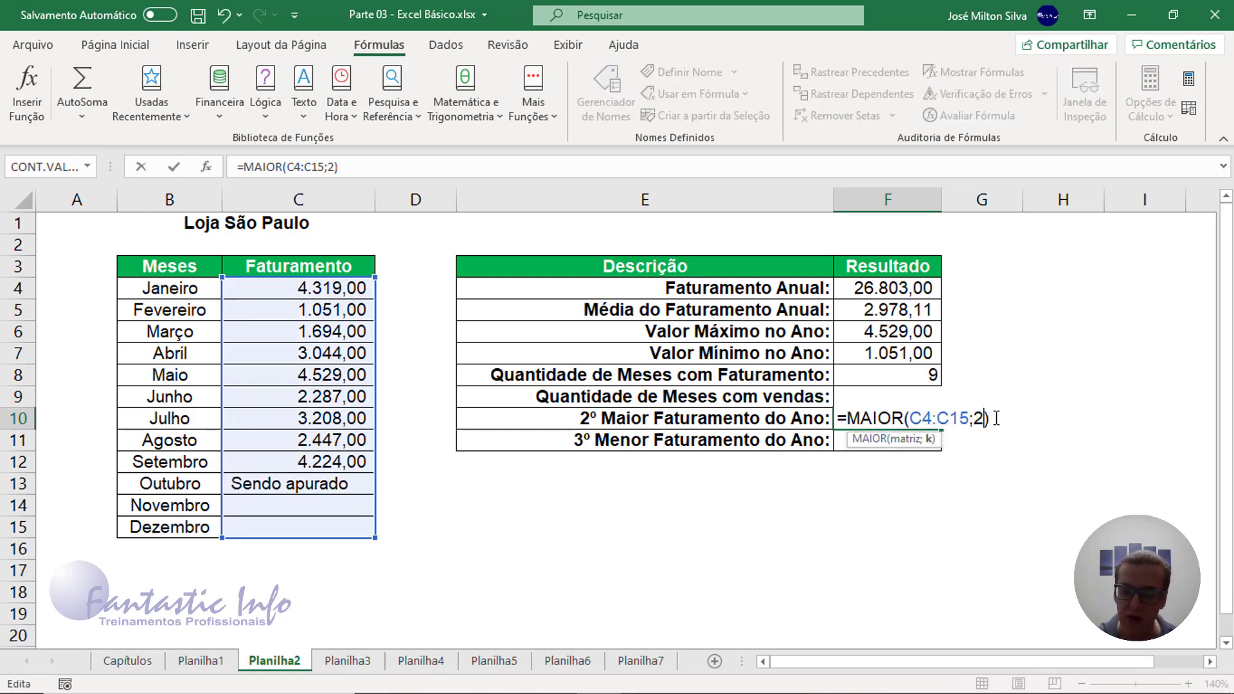
key(Return)
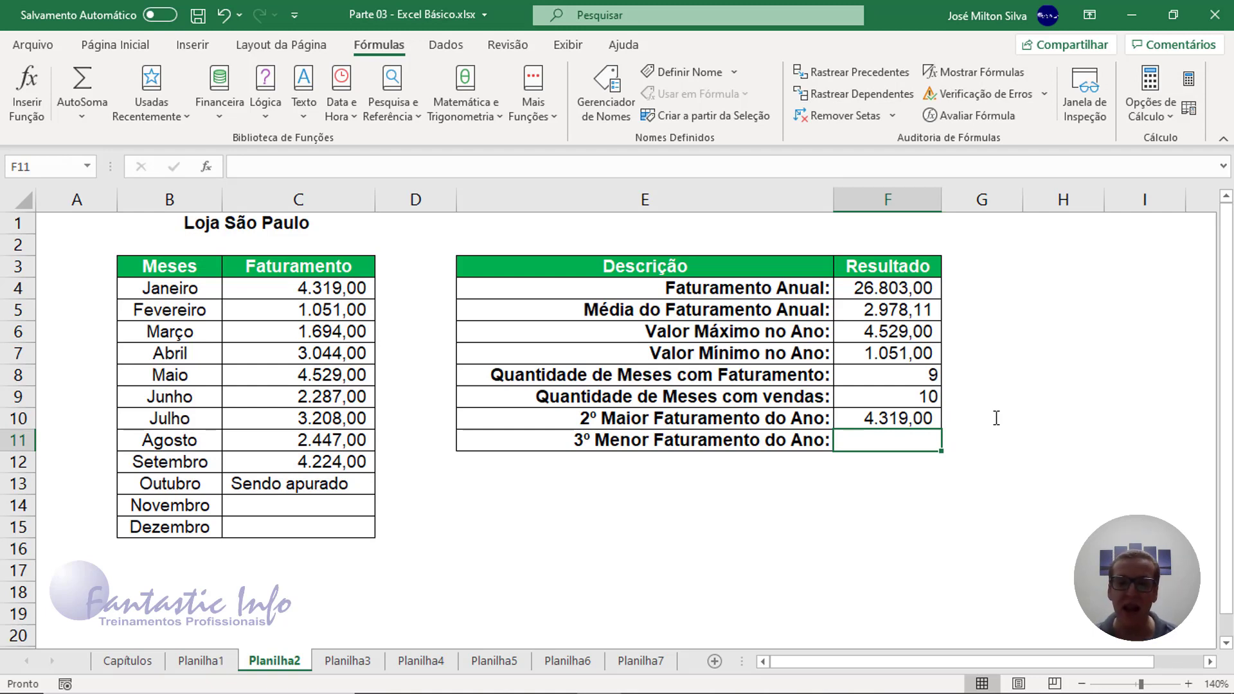
- Enter =MENOR(C4:C15;3) in F11 to return the 3º Menor Faturamento do Ano
text(=)
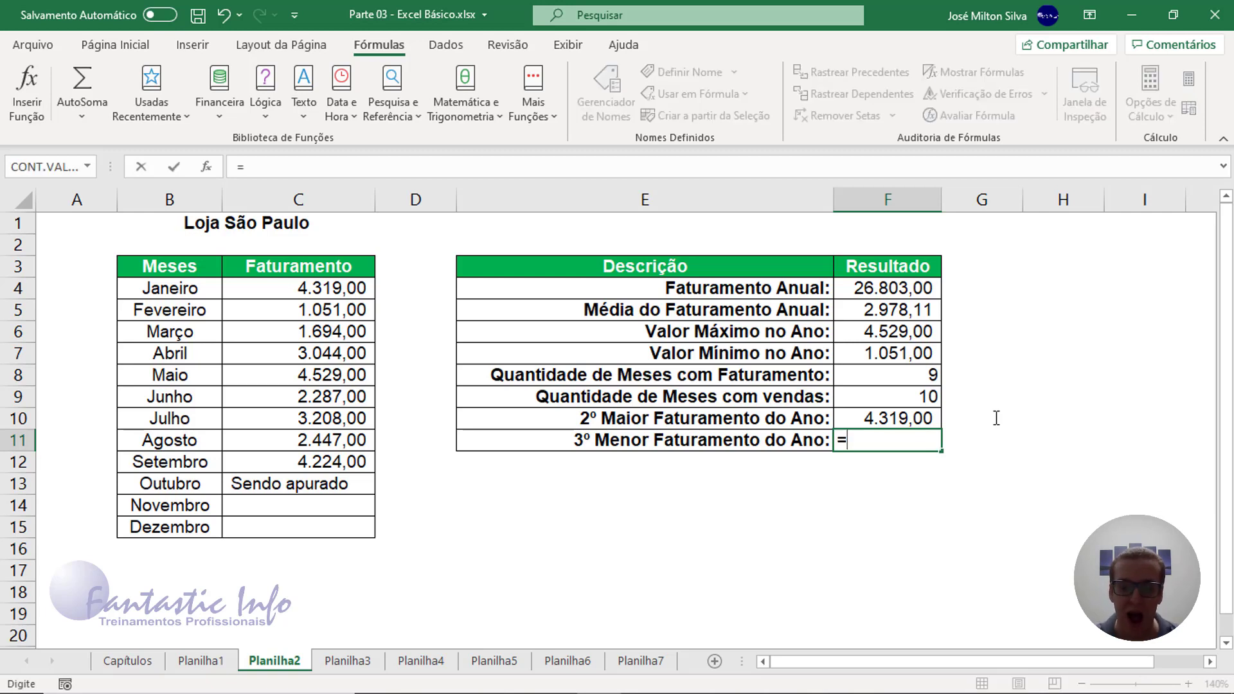
text(MENOR()
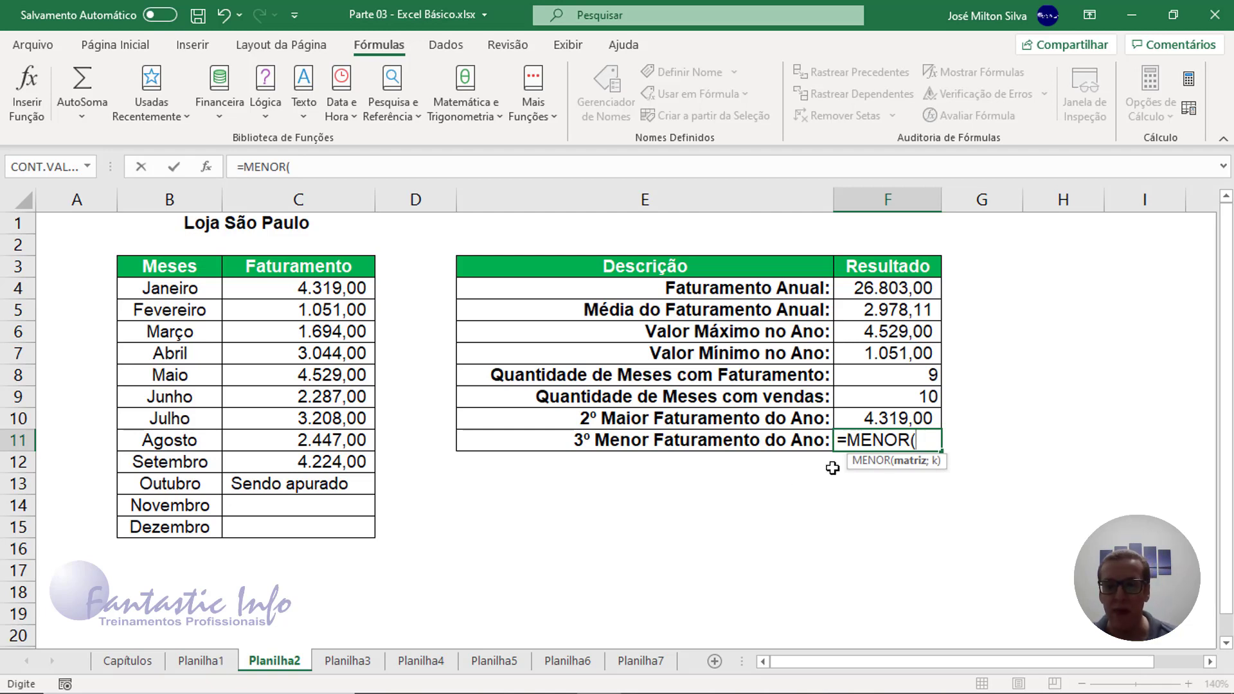
drag(347, 292, 347, 528)
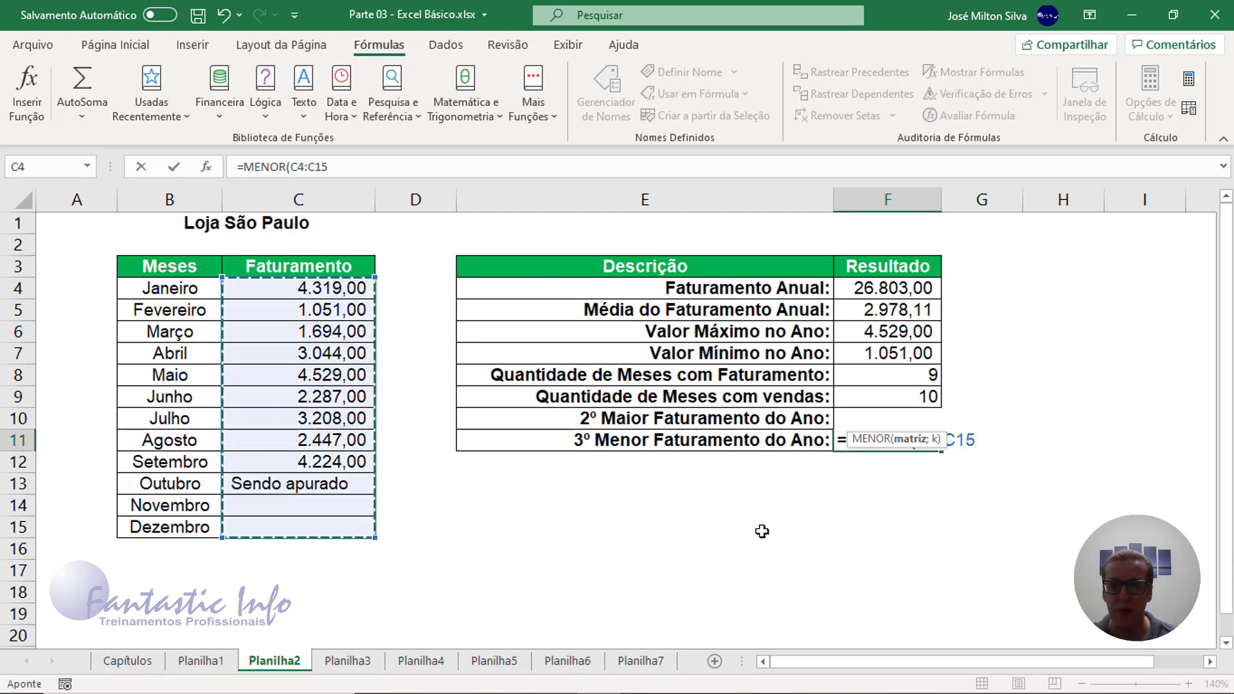
text(;)
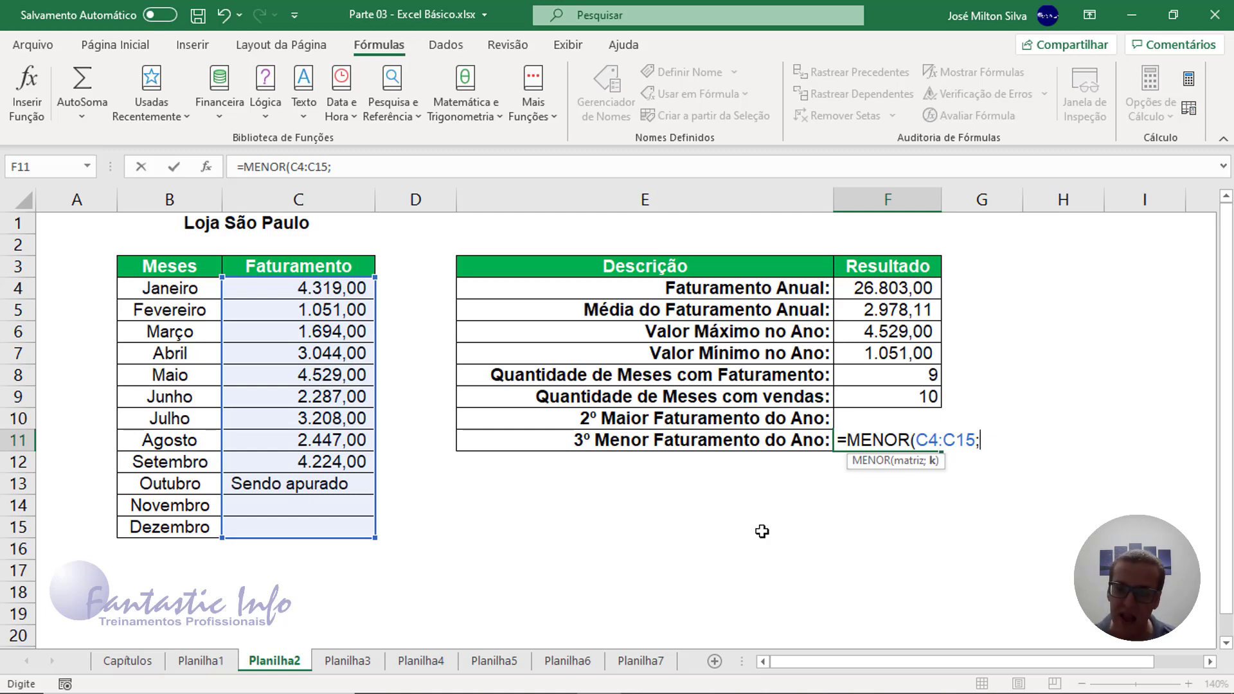
text(3)
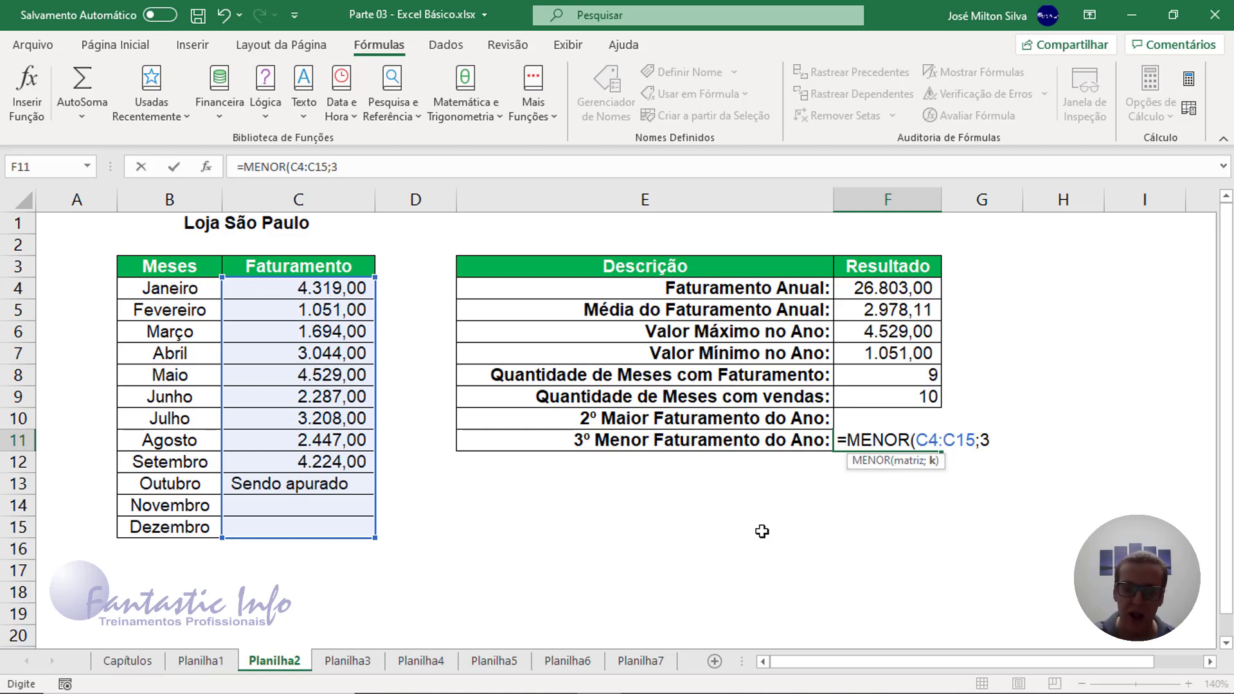
text())
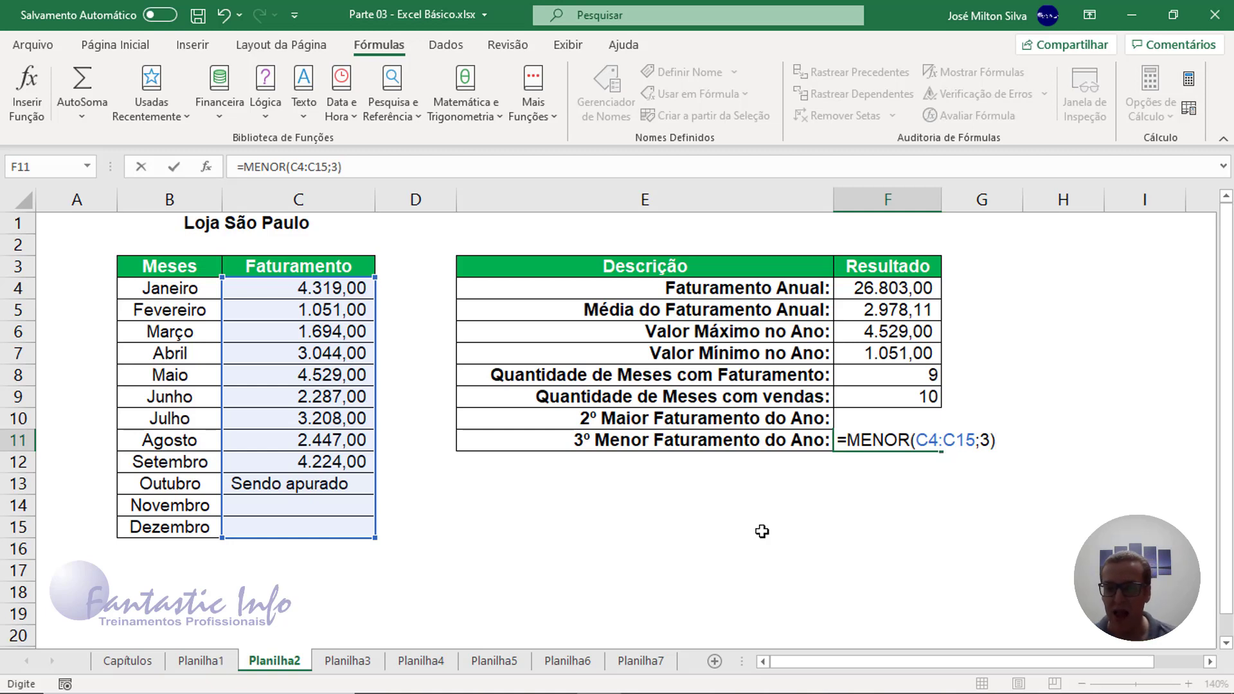
key(Return)
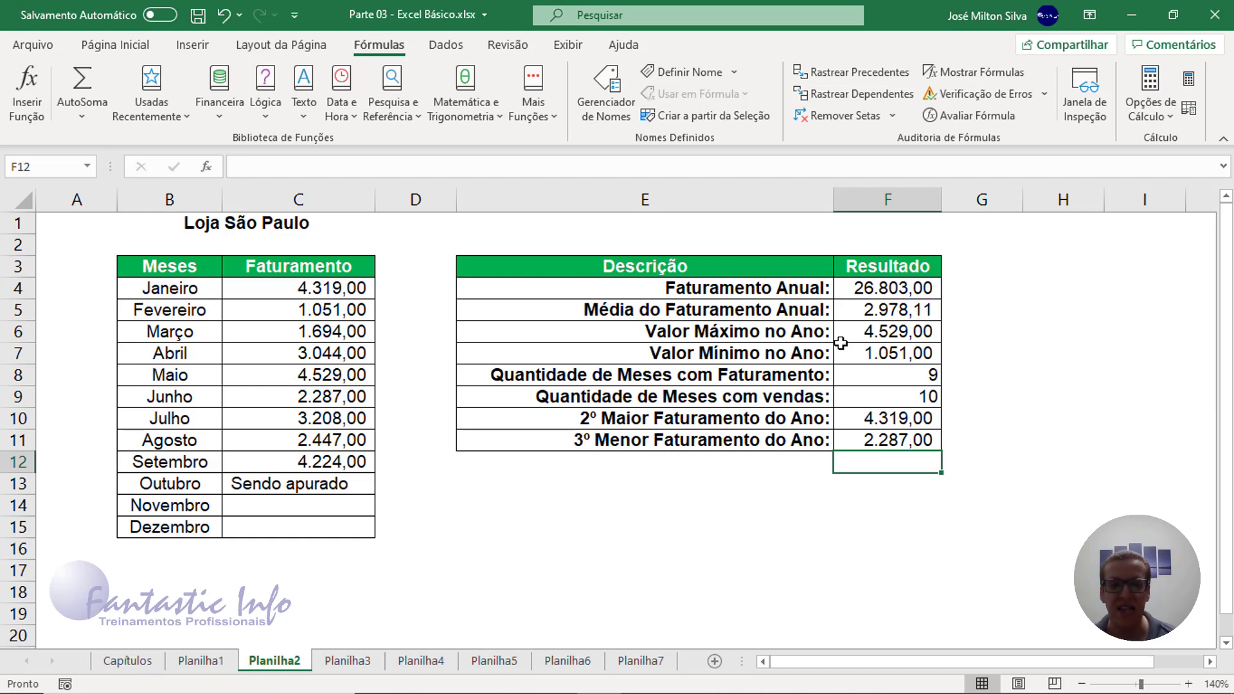
- Check the three lowest monthly revenues in C5, C6 and C9 against the MENOR result in F11
click(331, 313)
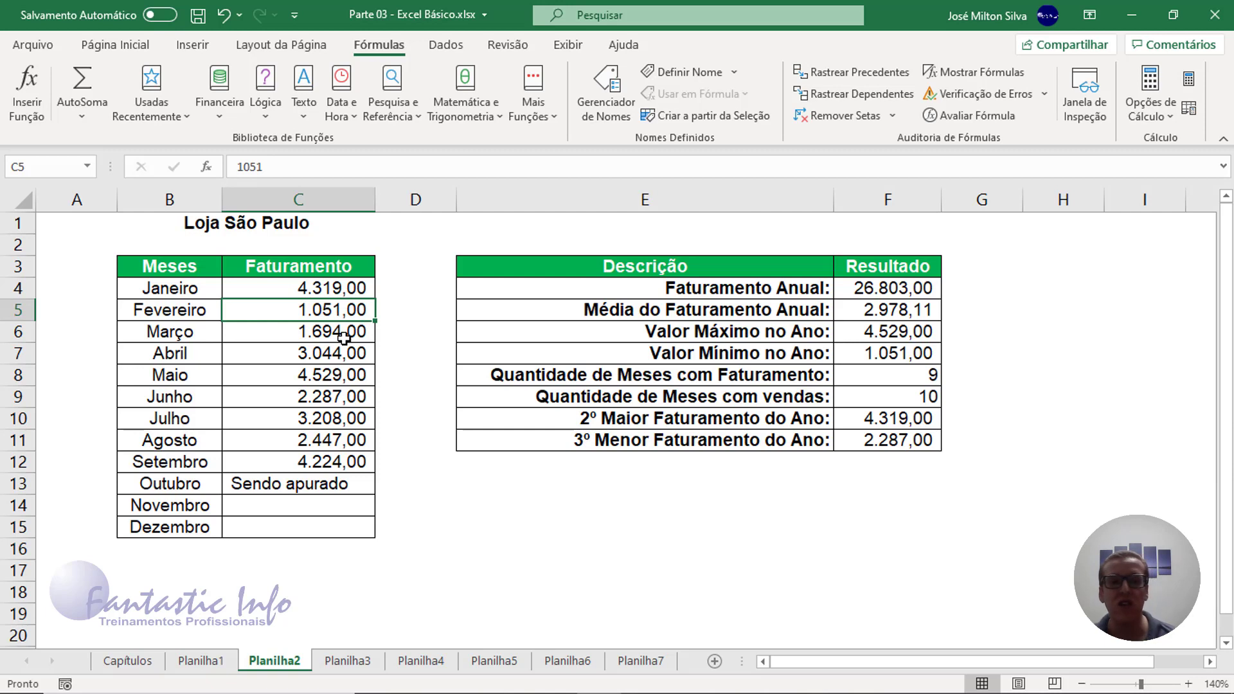
click(331, 335)
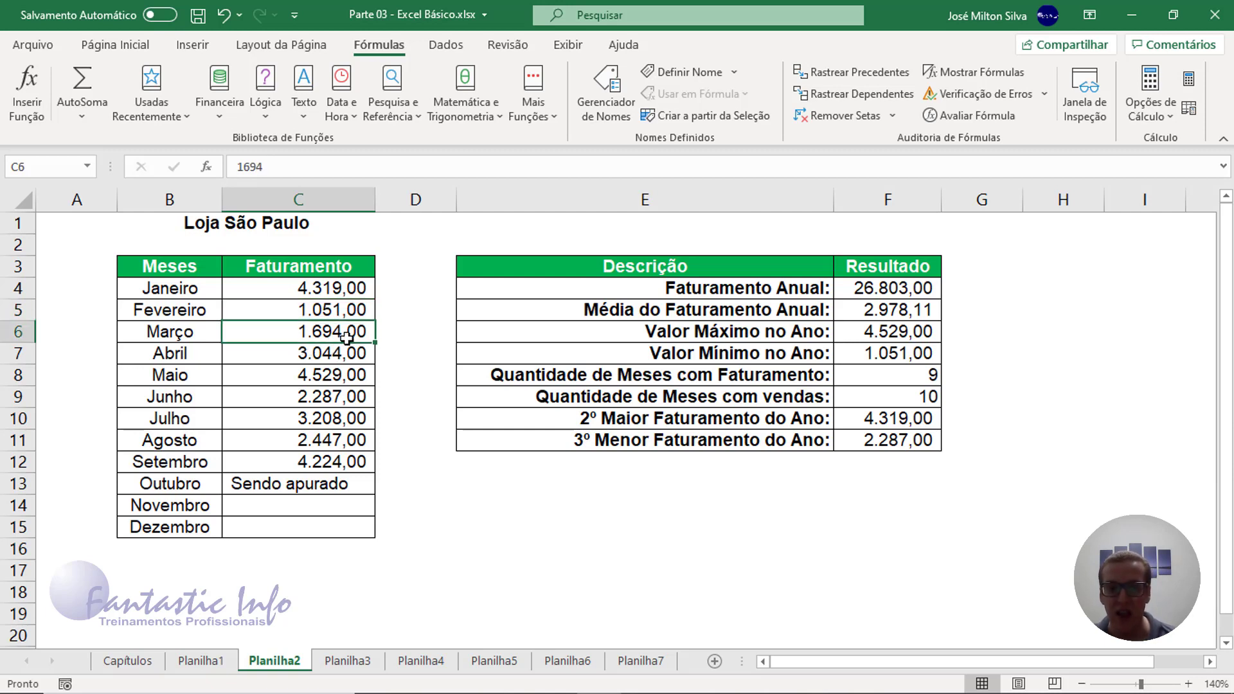
click(326, 400)
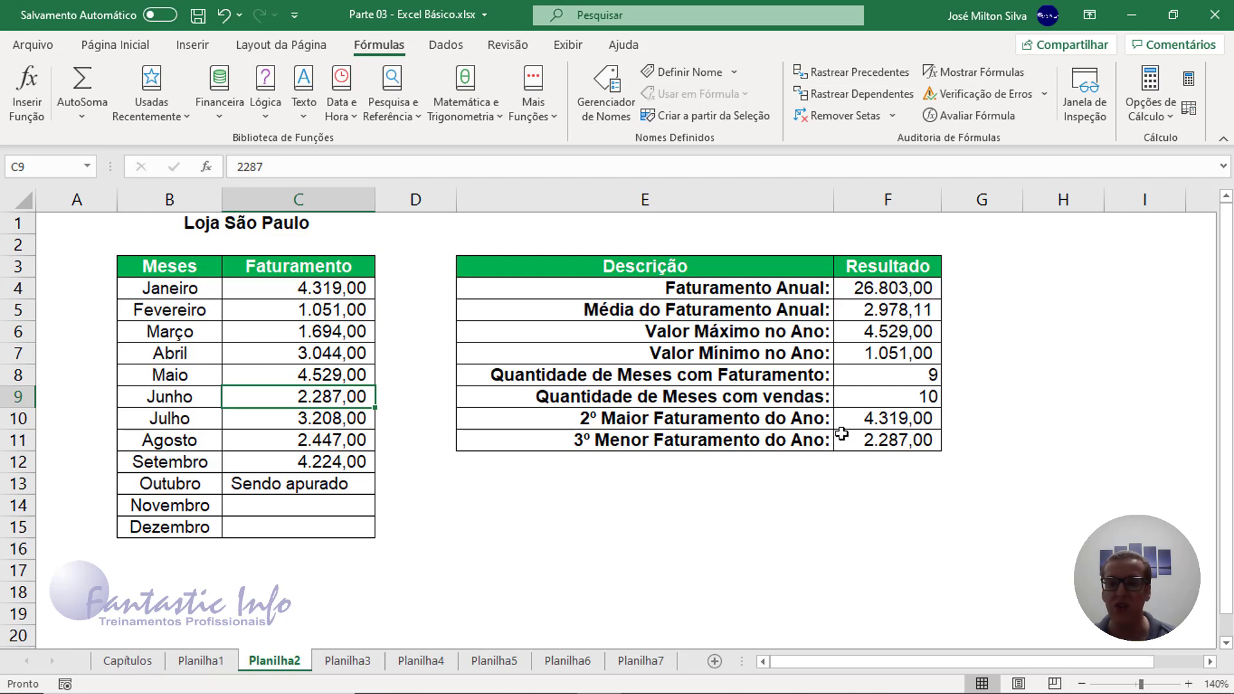
click(903, 439)
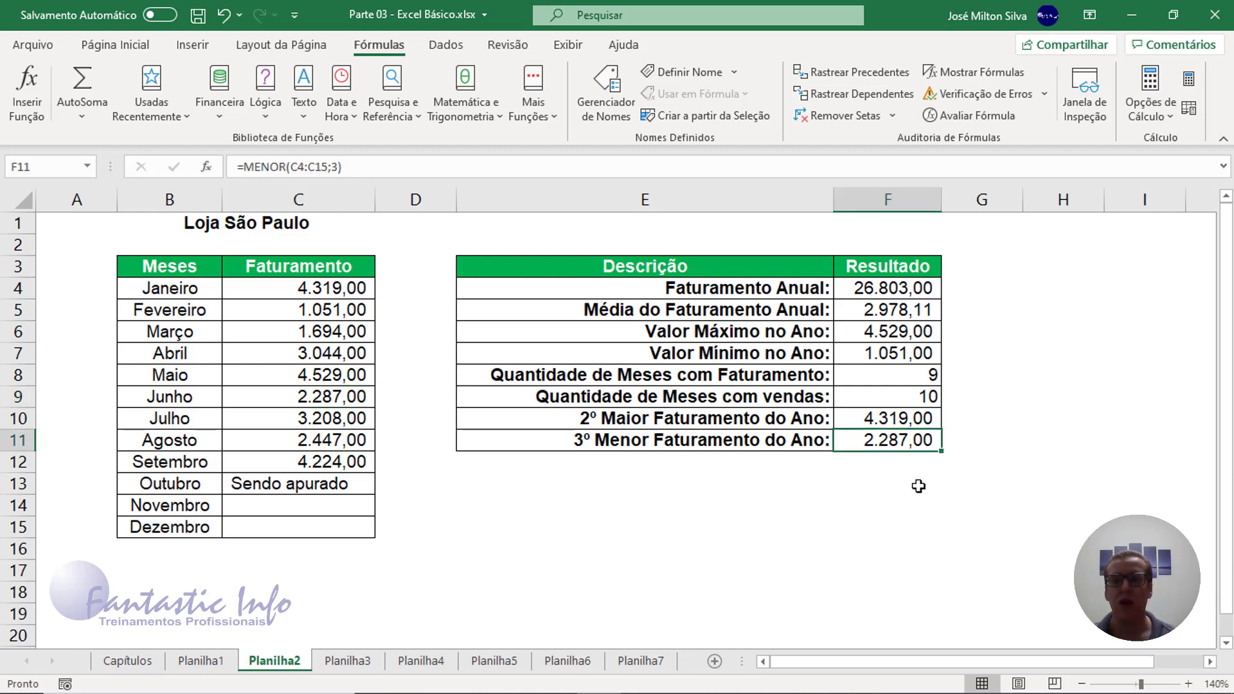